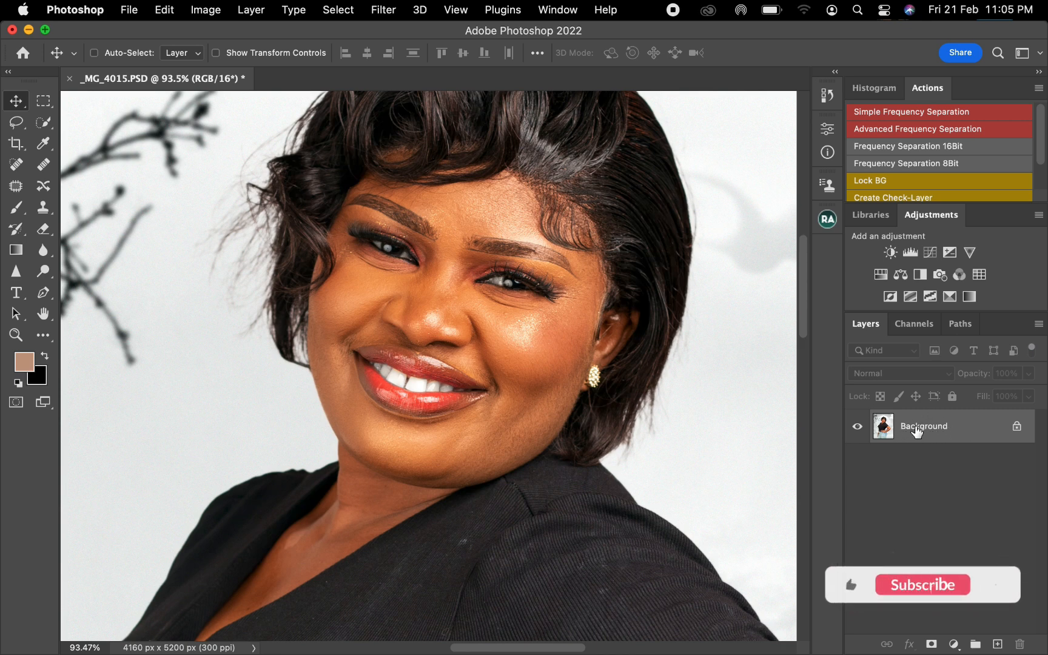
Duplicate the Background layer twice and rename the lower copy 1 and the upper copy 2
{"action": "left_click_drag", "start_coordinate": [933, 431], "coordinate": [1003, 640]}
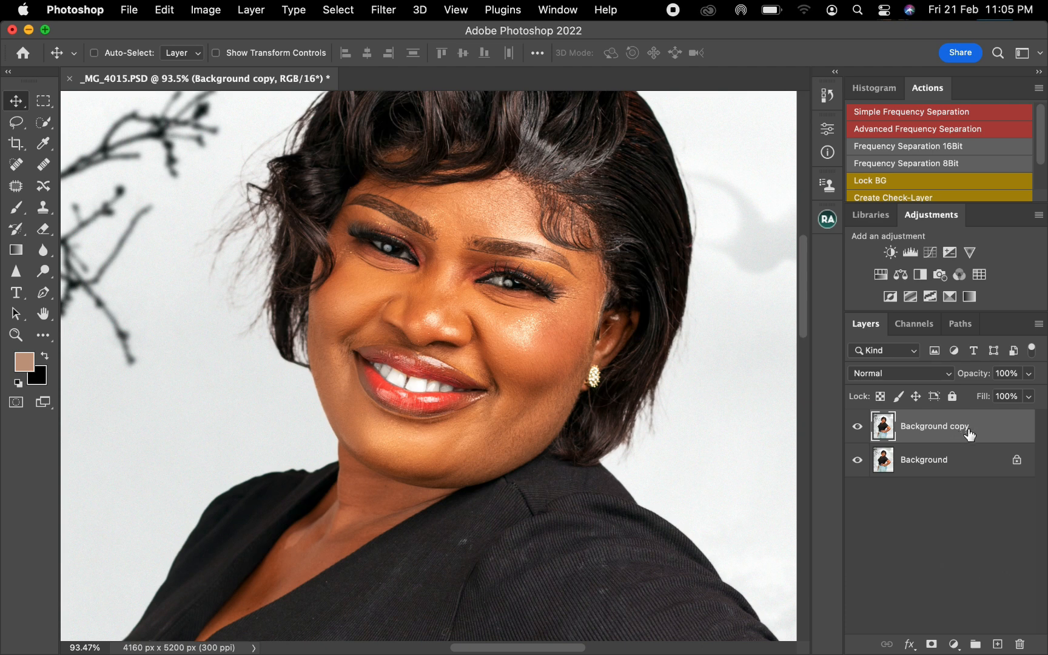
{"action": "left_click_drag", "start_coordinate": [969, 434], "coordinate": [998, 644]}
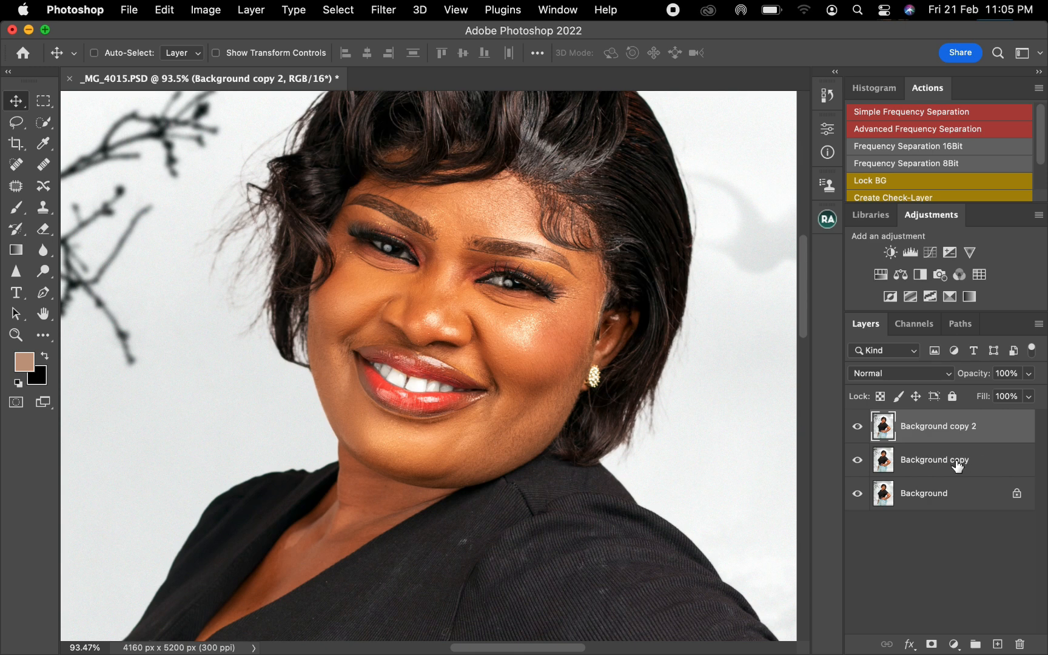
{"action": "double_click", "coordinate": [934, 465]}
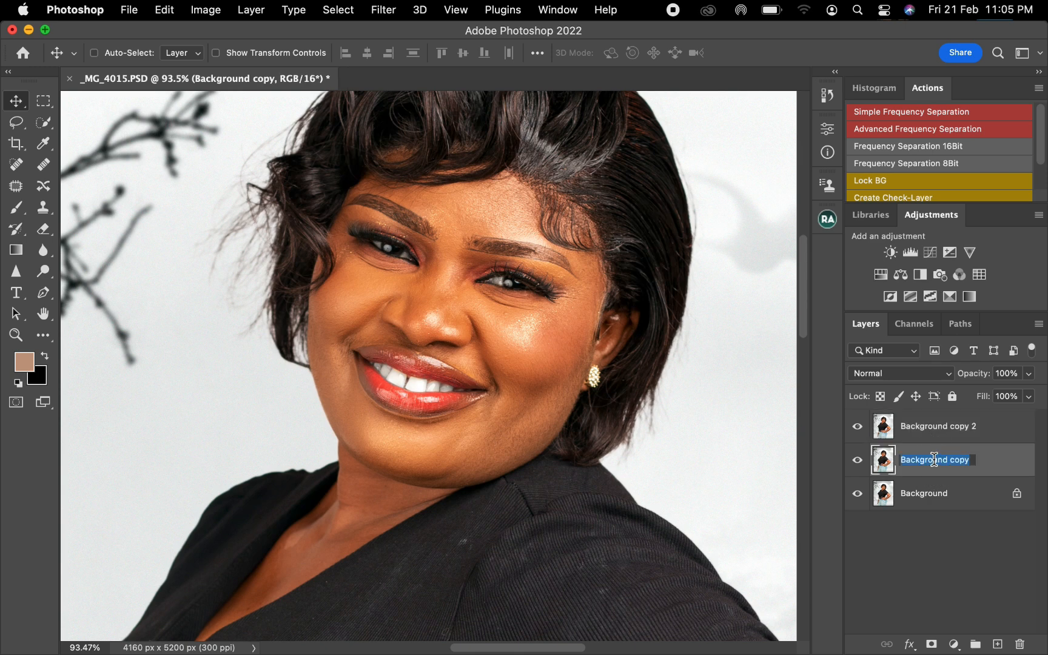
{"action": "type", "text": "1"}
{"action": "key", "text": "Return"}
{"action": "left_click", "coordinate": [925, 431]}
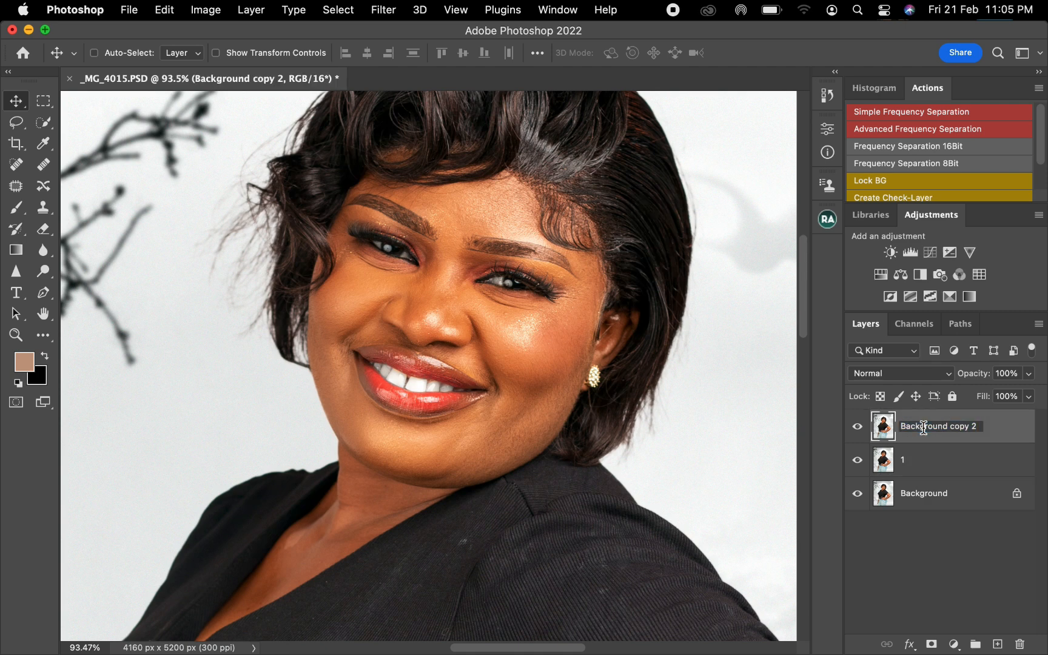
{"action": "double_click", "coordinate": [973, 426]}
{"action": "type", "text": "2"}
{"action": "key", "text": "Return"}
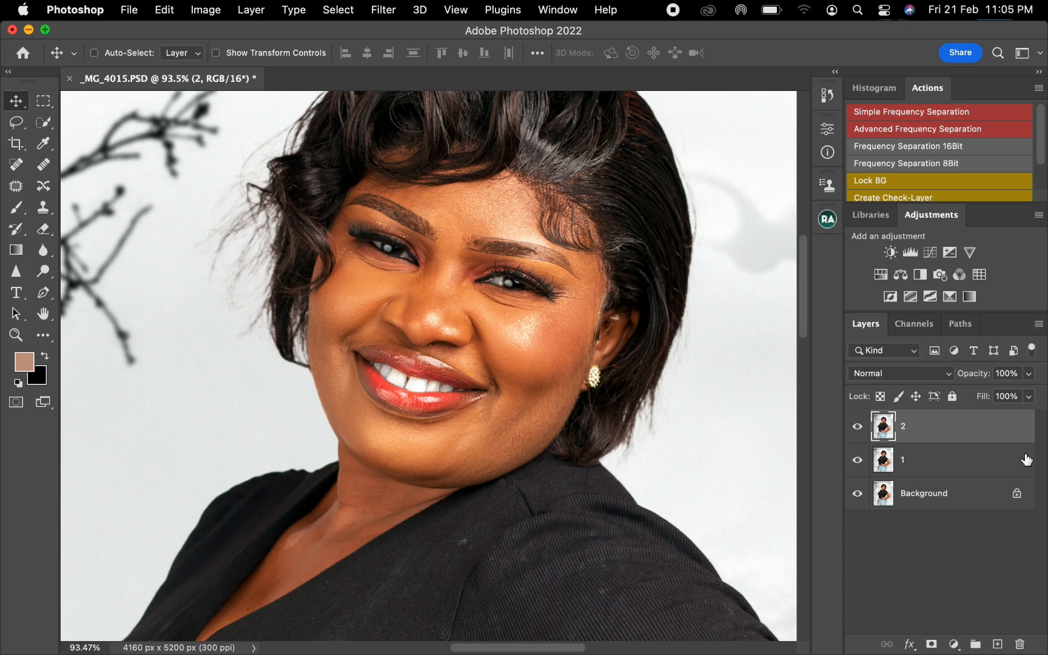
Hide layer 2 and apply a Gaussian Blur with a 4-pixel radius to layer 1
{"action": "left_click", "coordinate": [952, 463]}
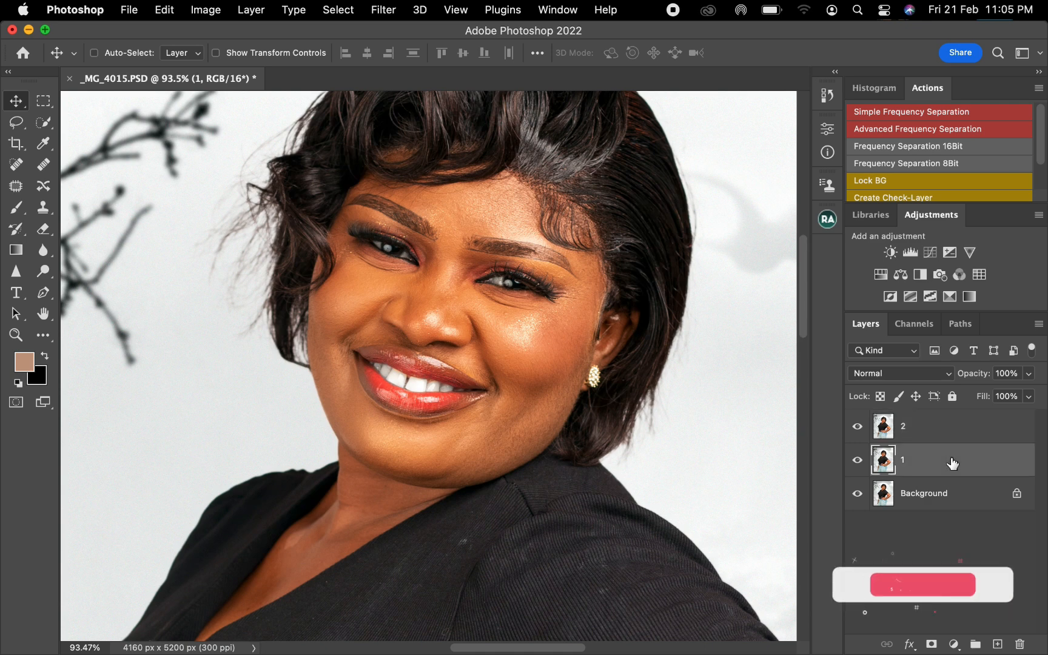
{"action": "left_click", "coordinate": [857, 428]}
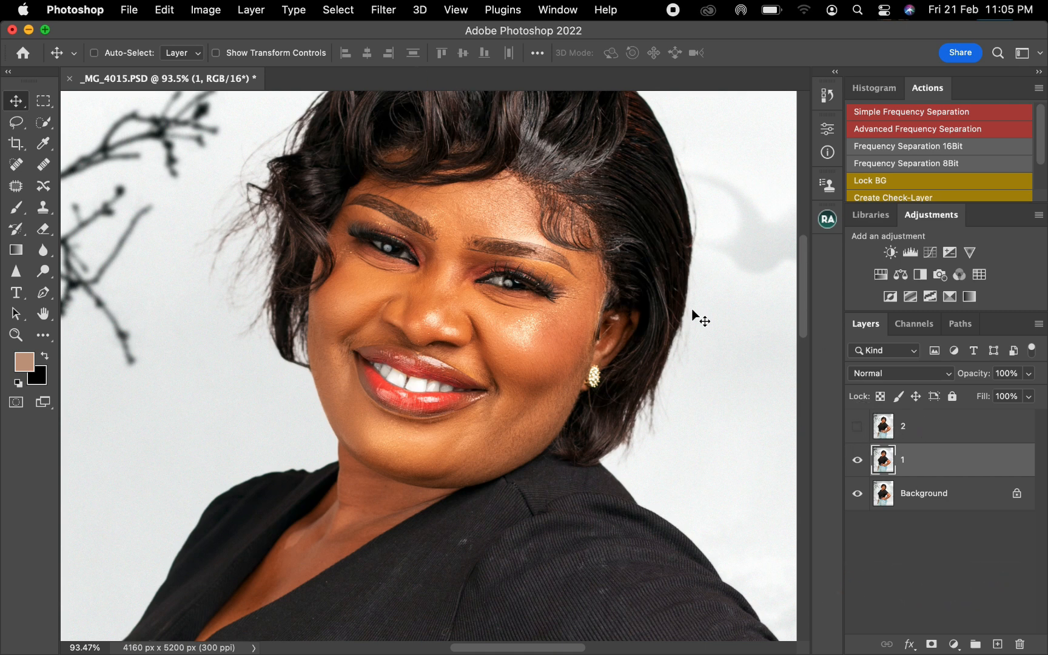
{"action": "left_click", "coordinate": [382, 10]}
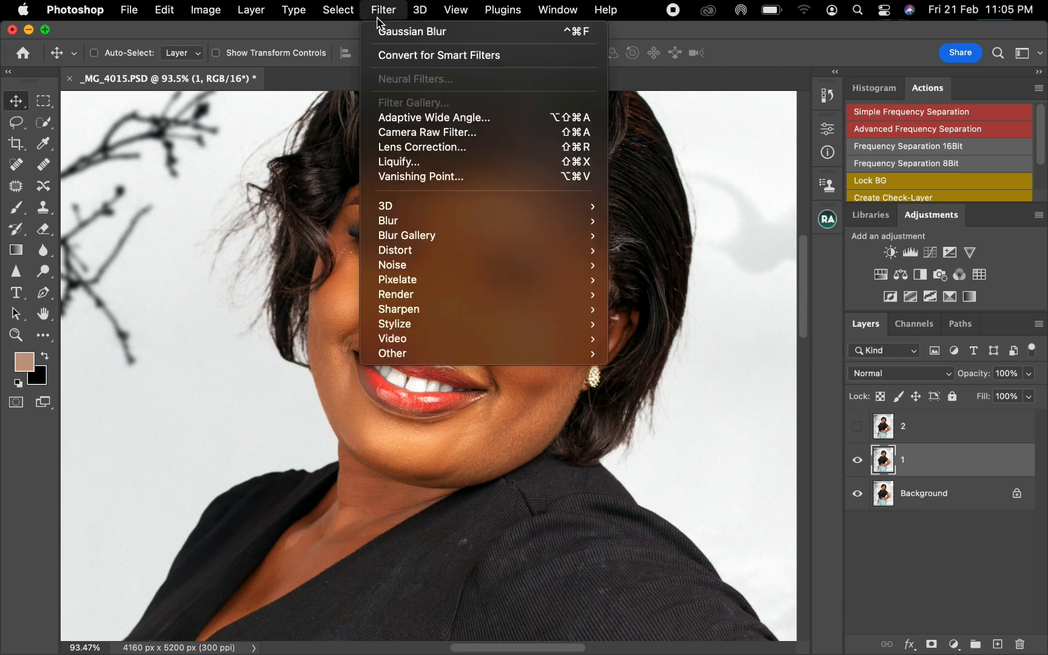
{"action": "mouse_move", "coordinate": [447, 221]}
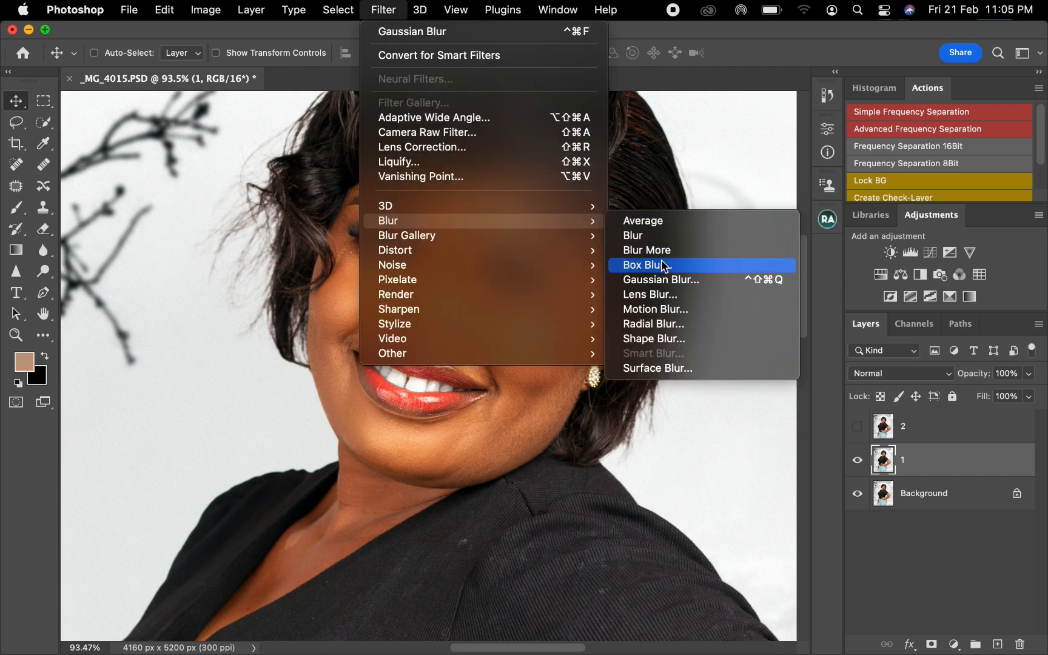
{"action": "left_click", "coordinate": [668, 280]}
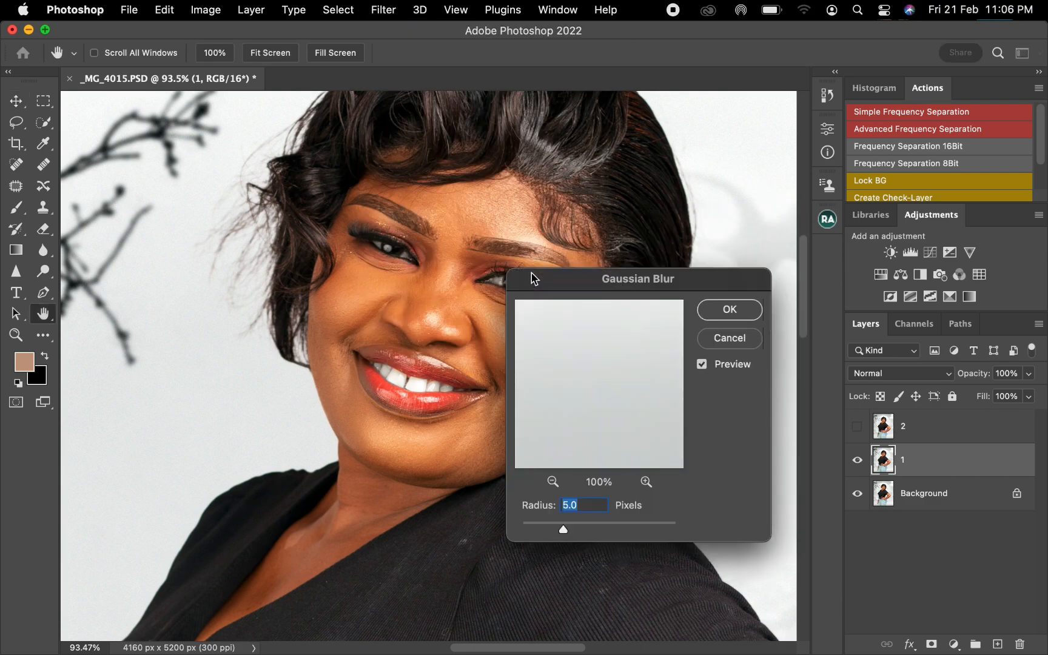
{"action": "type", "text": "4"}
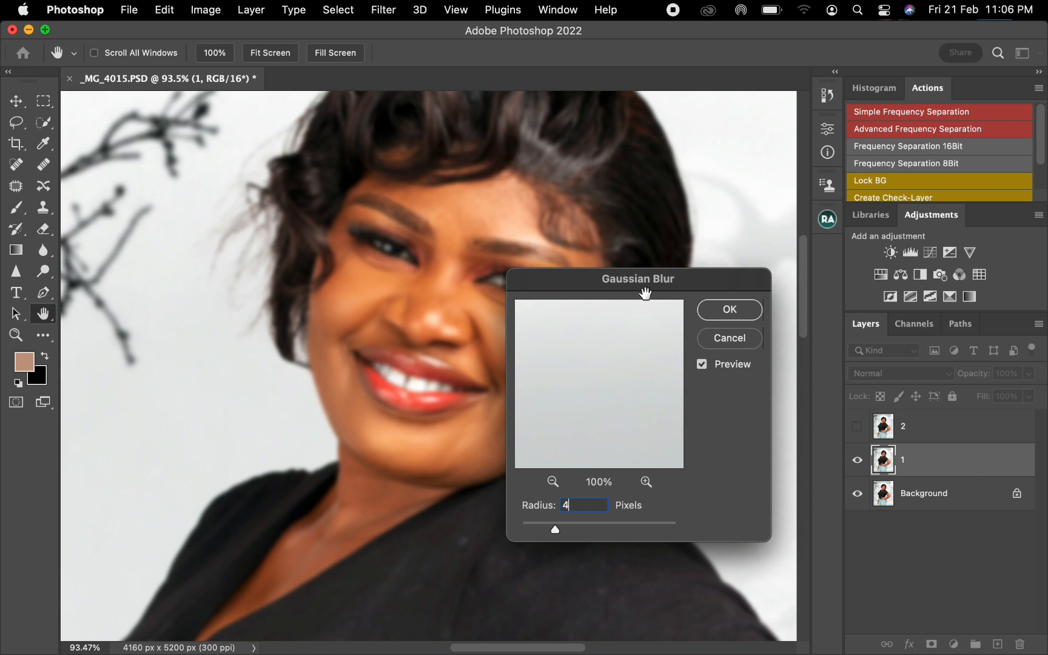
{"action": "left_click_drag", "start_coordinate": [638, 279], "coordinate": [480, 234]}
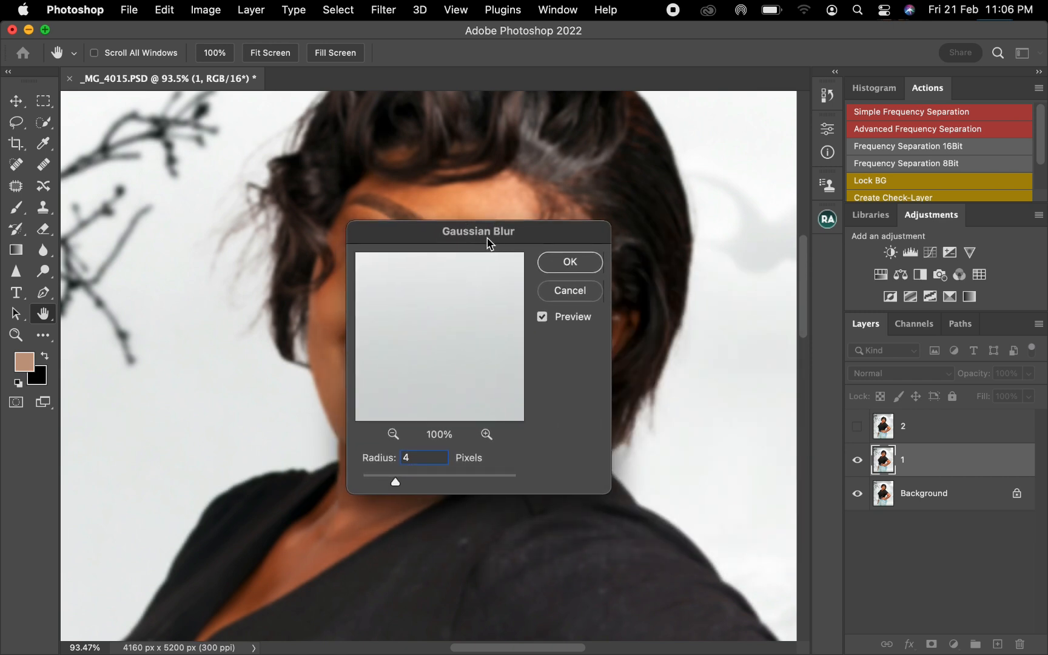
{"action": "left_click", "coordinate": [549, 267]}
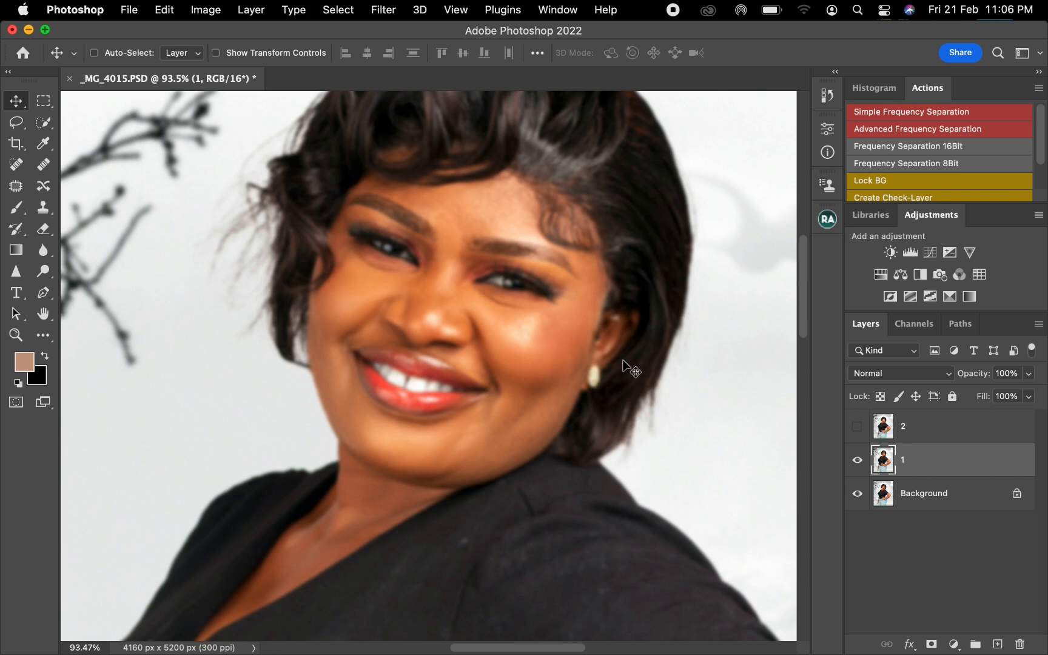
Show layer 2 and use Apply Image on it with layer 1 as source, Subtract blending, scale 2 and offset 128
{"action": "left_click", "coordinate": [931, 433]}
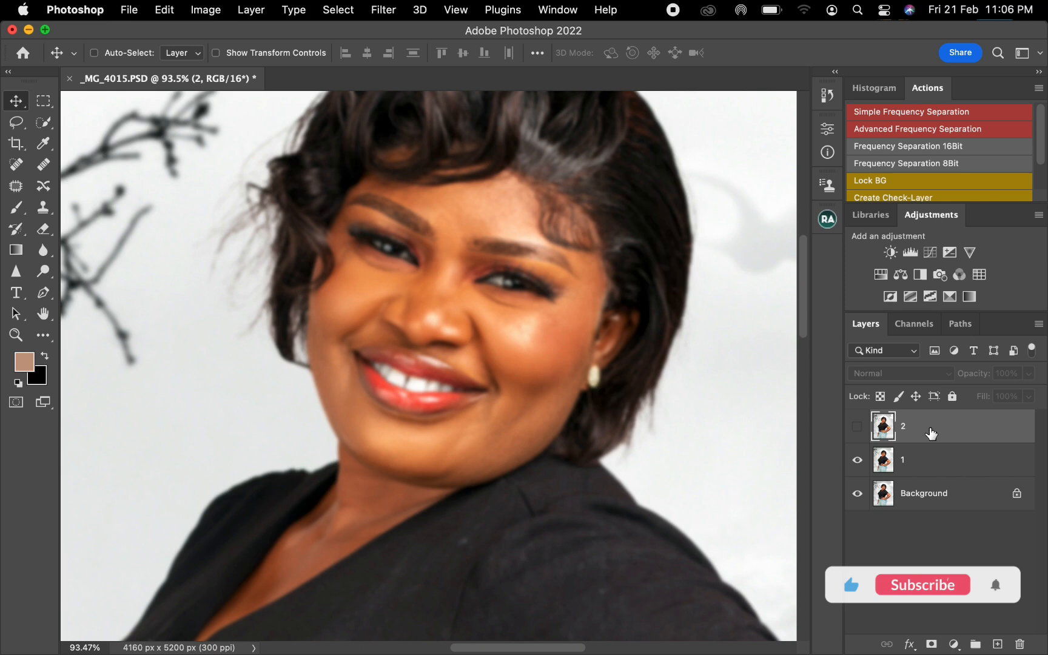
{"action": "left_click", "coordinate": [857, 426]}
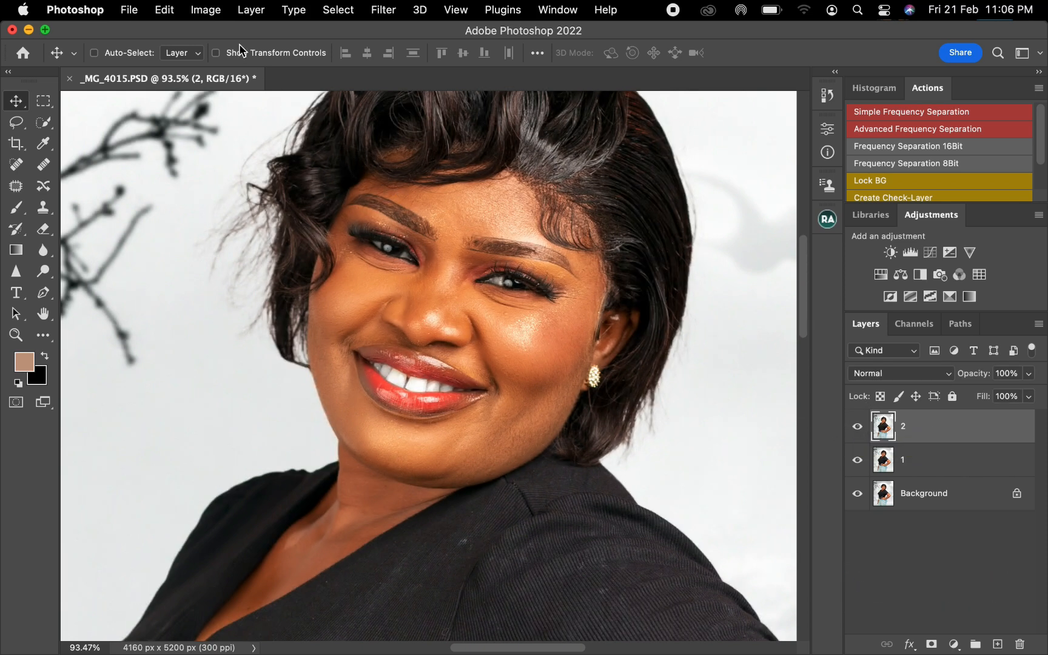
{"action": "left_click", "coordinate": [197, 13]}
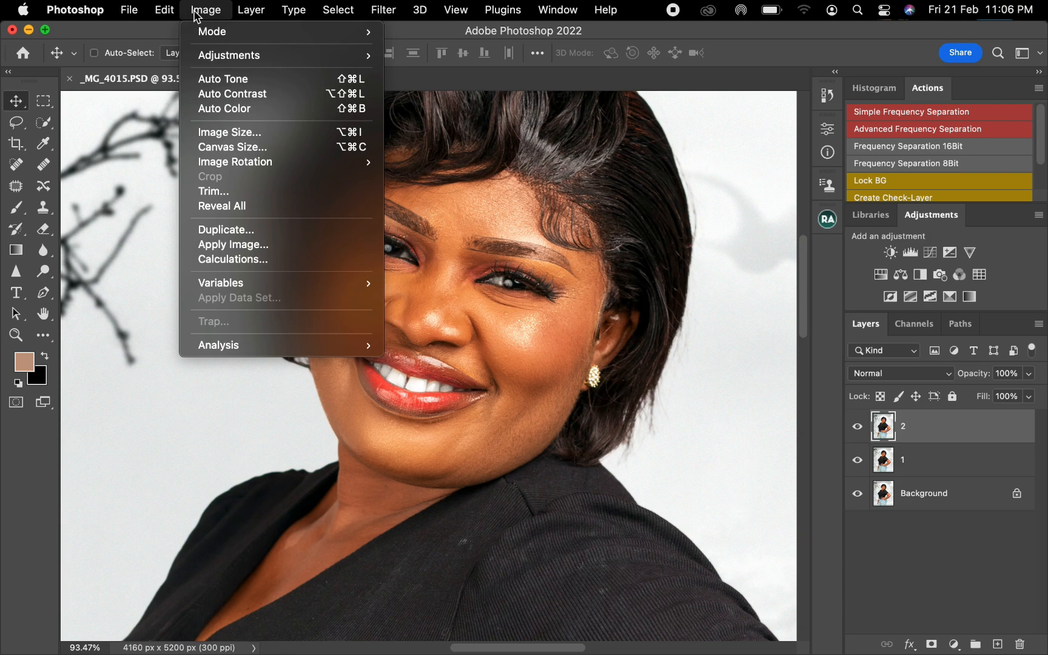
{"action": "mouse_move", "coordinate": [224, 59]}
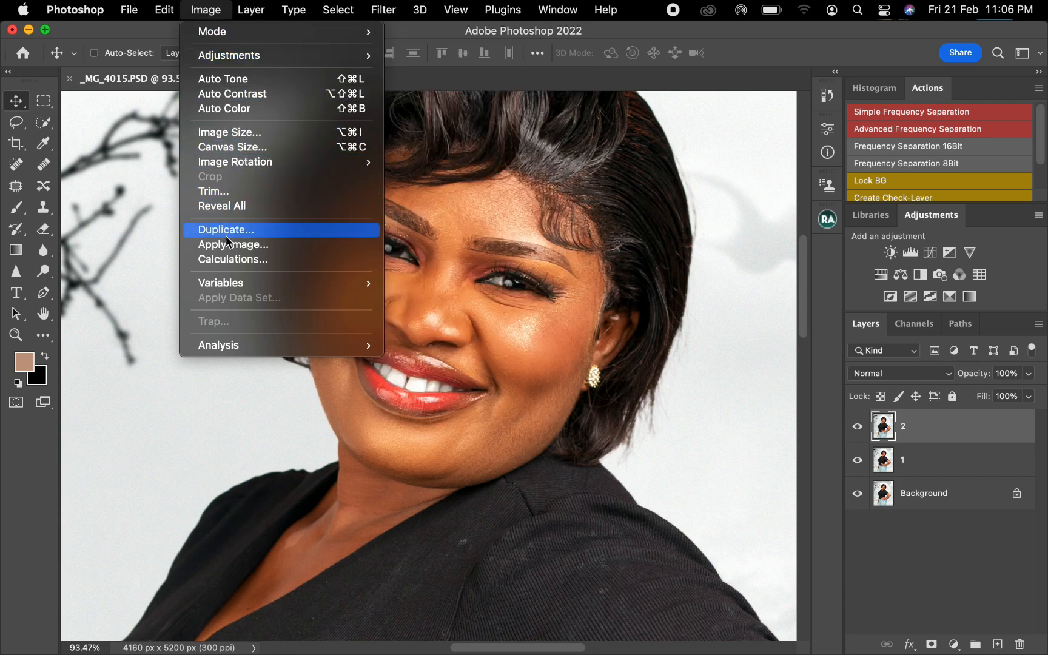
{"action": "left_click", "coordinate": [227, 245]}
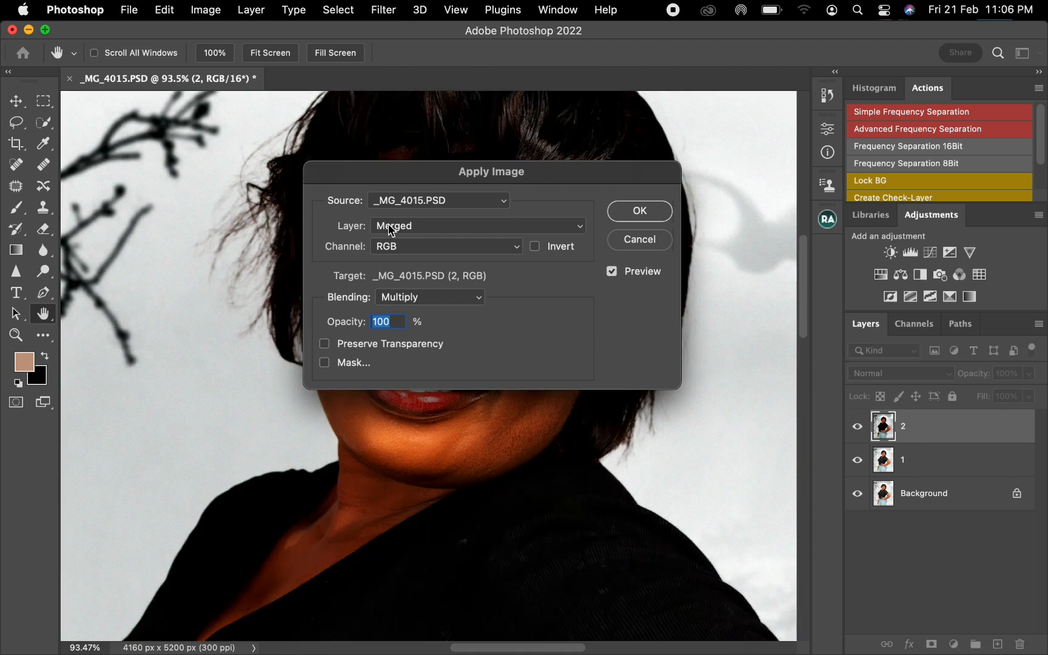
{"action": "left_click", "coordinate": [392, 229]}
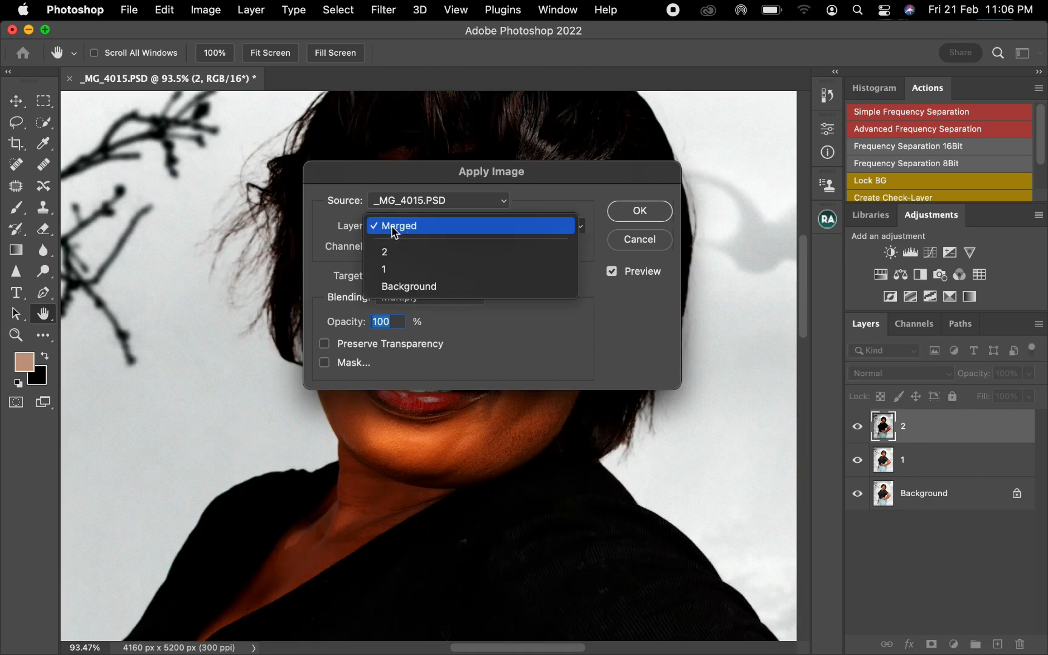
{"action": "left_click", "coordinate": [390, 271]}
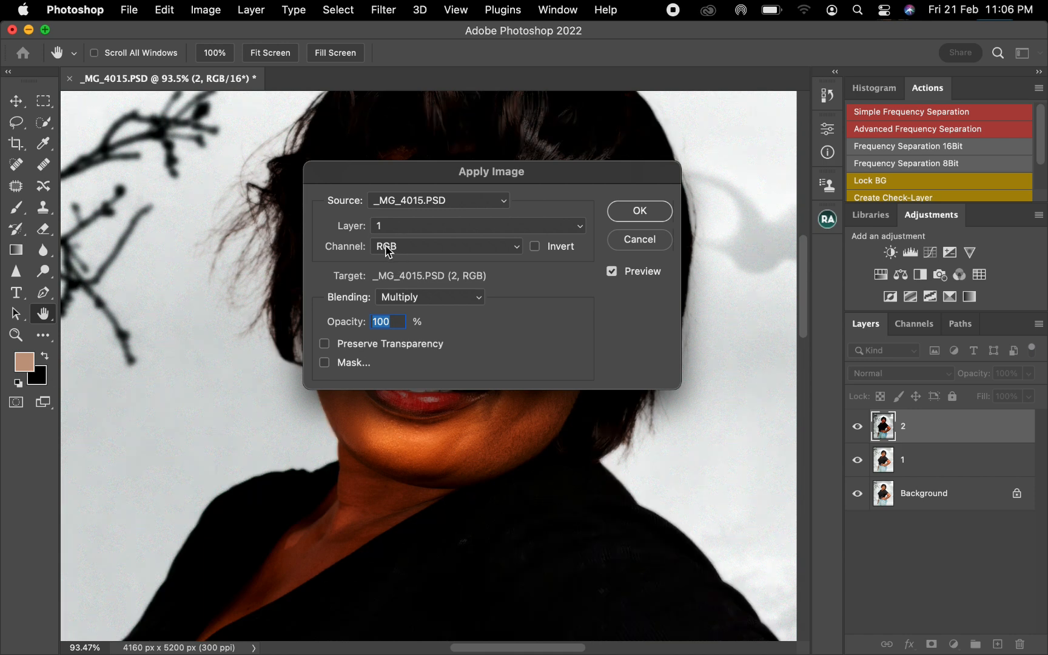
{"action": "left_click", "coordinate": [420, 298]}
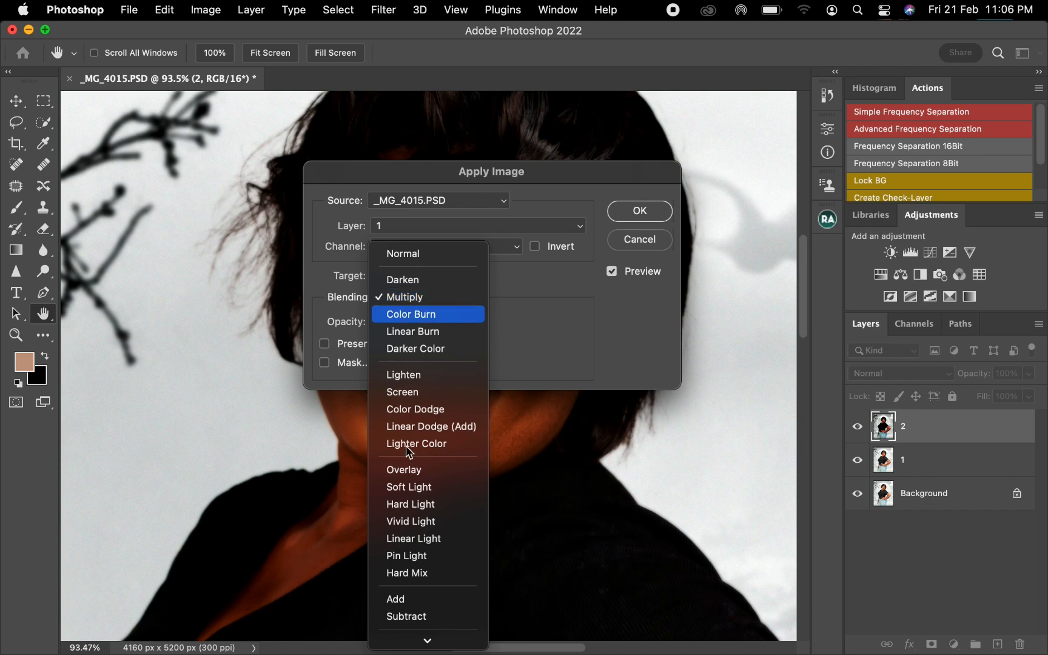
{"action": "left_click", "coordinate": [417, 617]}
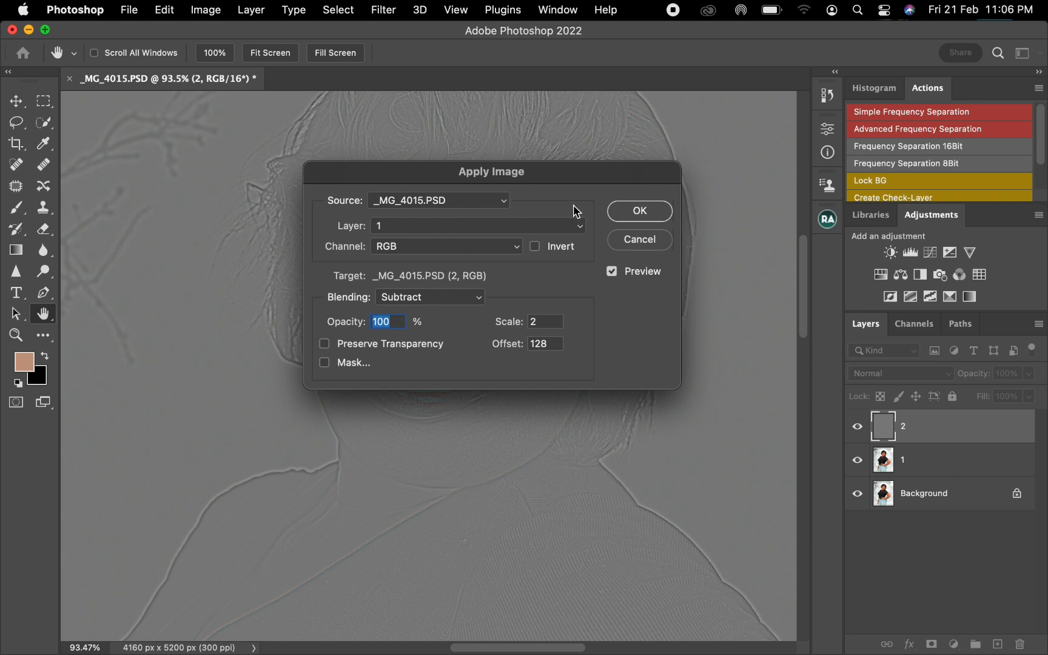
{"action": "left_click", "coordinate": [638, 215]}
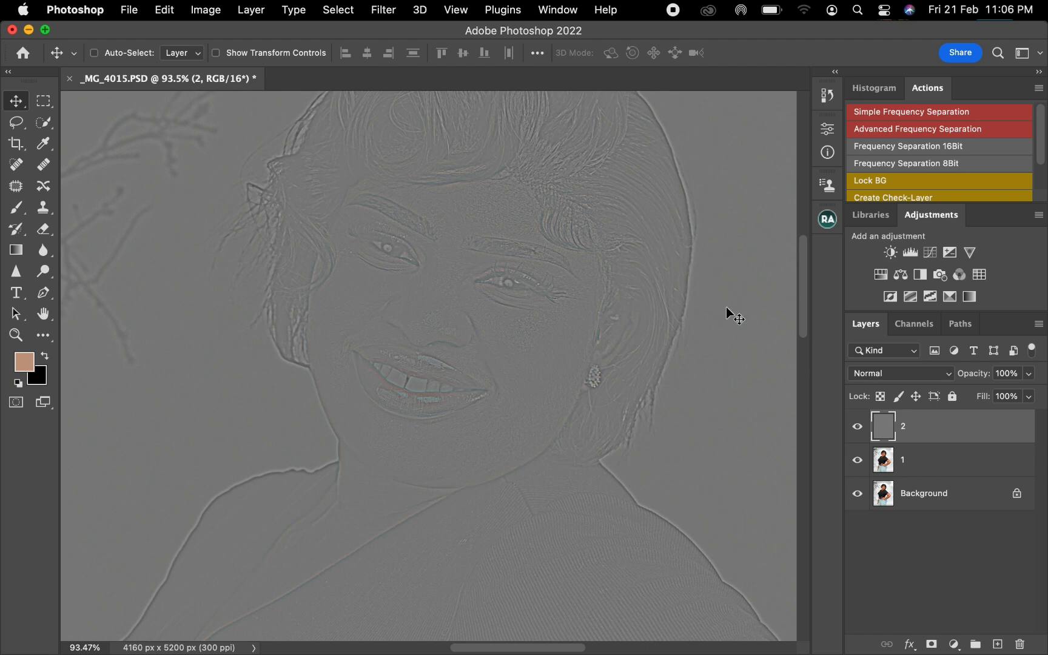
Set the blend mode of layer 2 to Linear Light
{"action": "left_click", "coordinate": [892, 374]}
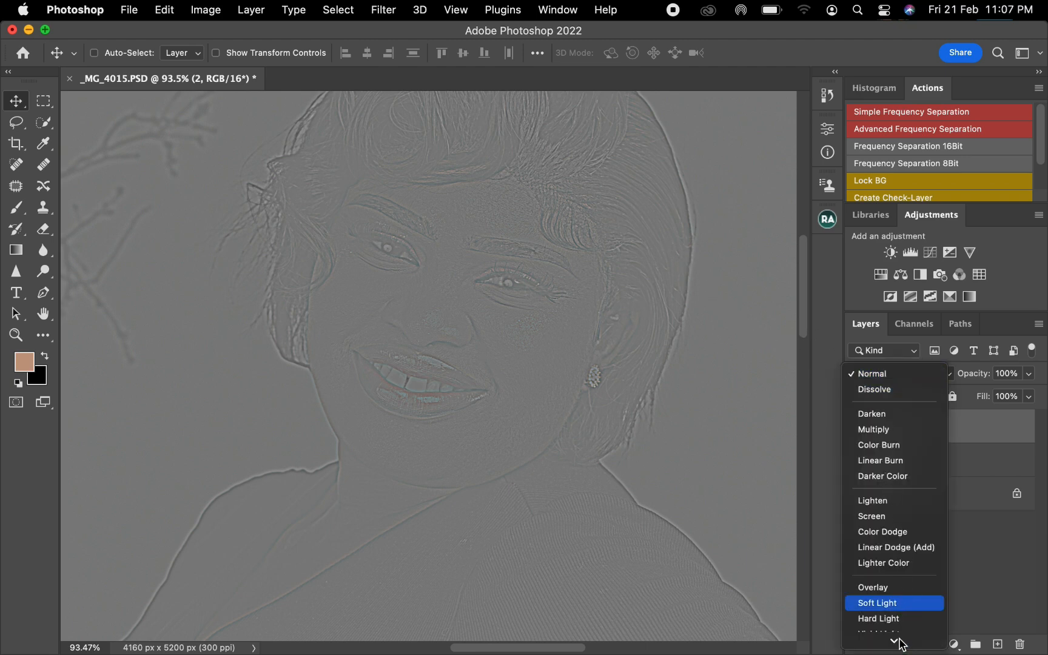
{"action": "mouse_move", "coordinate": [895, 641]}
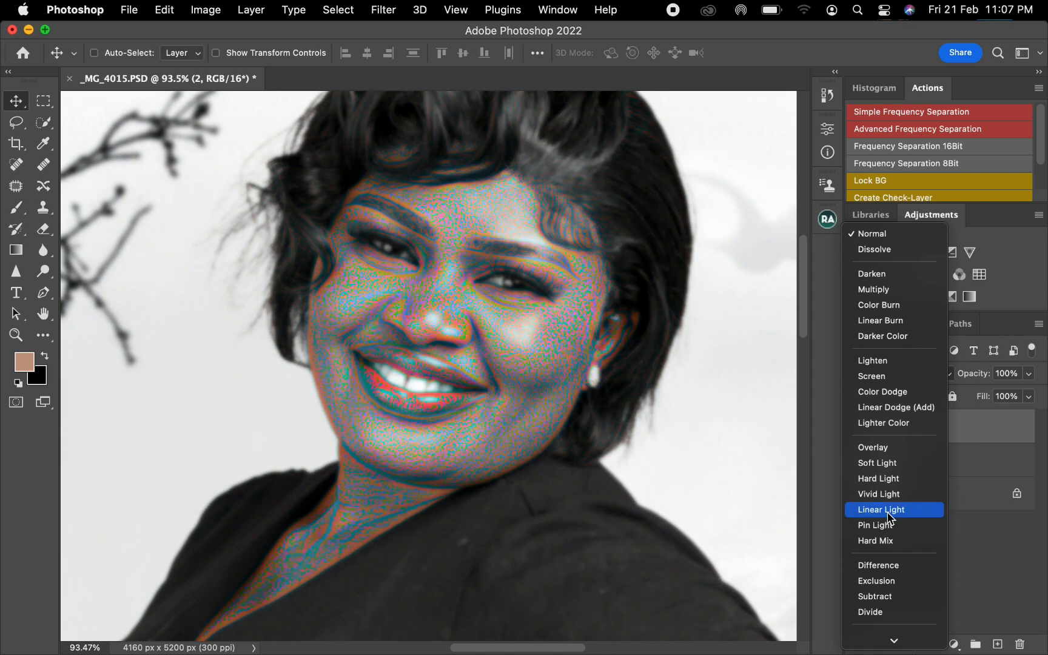
{"action": "left_click", "coordinate": [888, 513]}
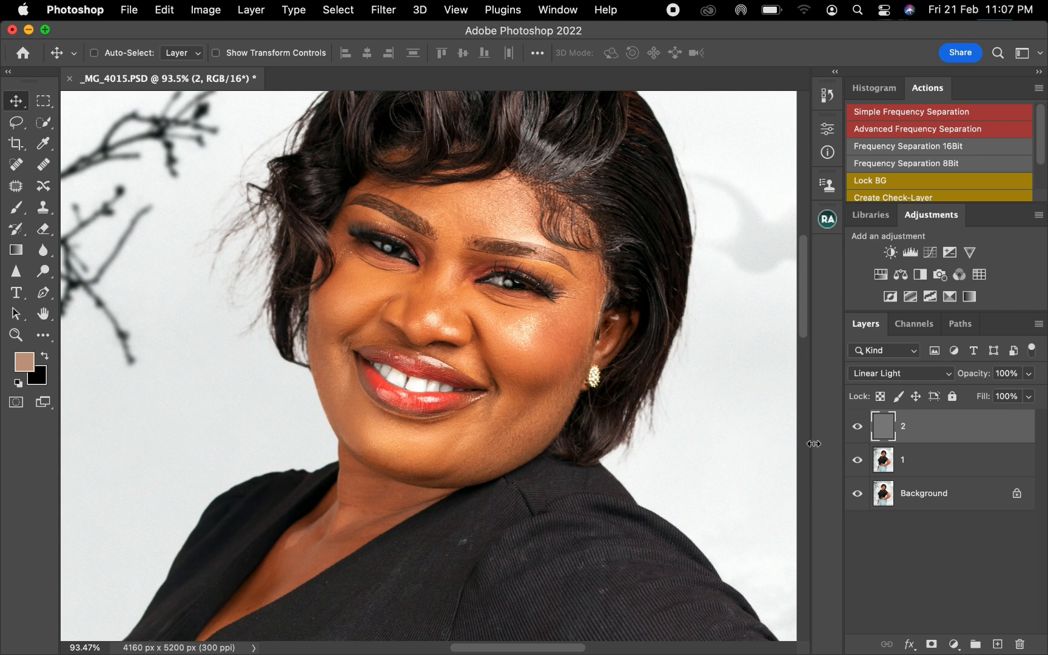
Group layers 1 and 2 together and expand the new group
{"action": "key", "text": "super"}
{"action": "left_click", "coordinate": [946, 464], "text": "super"}
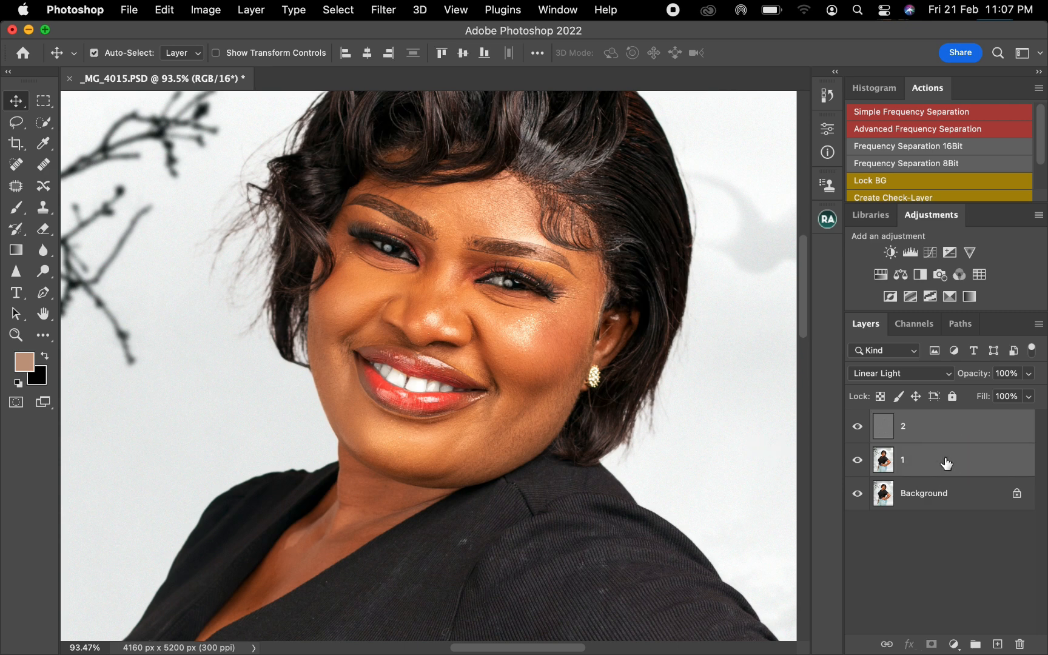
{"action": "left_click_drag", "start_coordinate": [946, 464], "coordinate": [975, 643]}
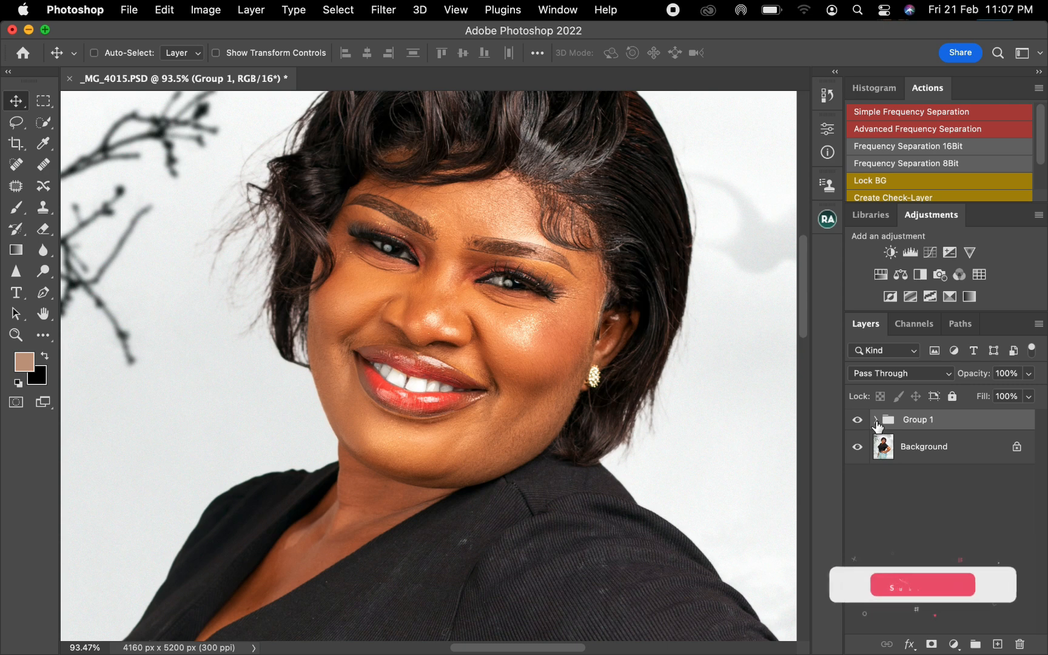
{"action": "left_click", "coordinate": [875, 419]}
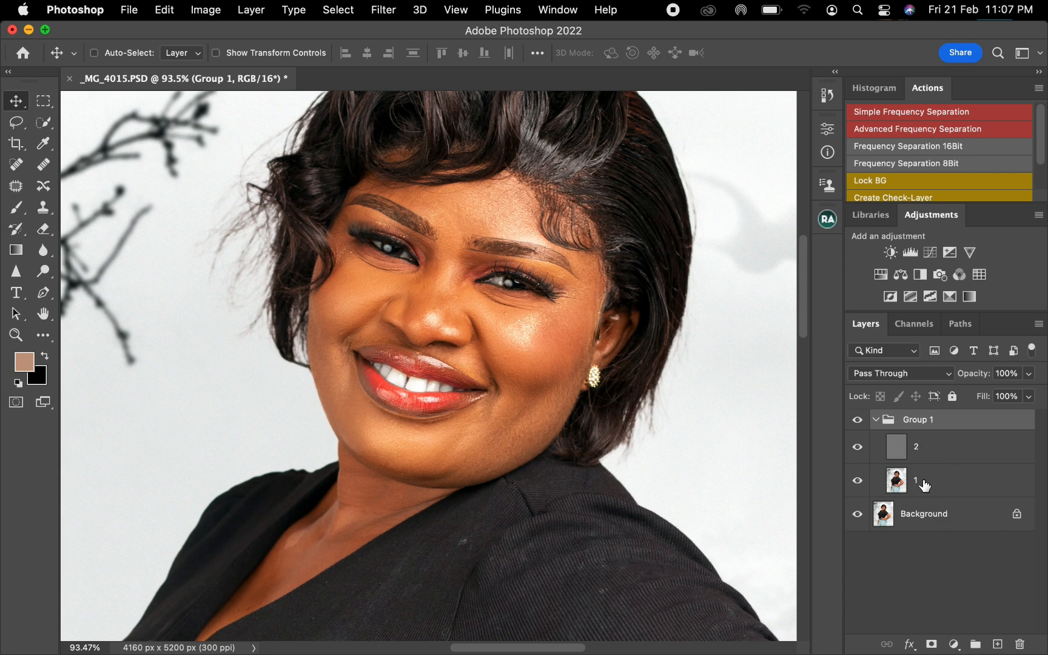
Clone clean skin texture on layer 2 with the Clone Stamp under the eye, beside the mouth corner and on the forehead
{"action": "left_click", "coordinate": [928, 453]}
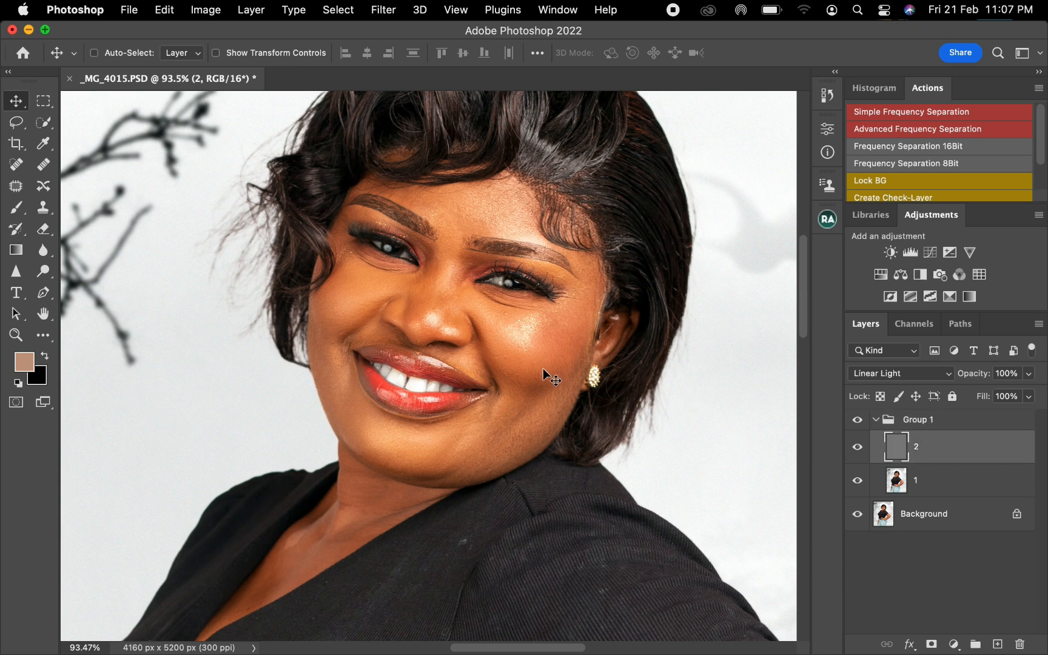
{"action": "left_click", "coordinate": [43, 207]}
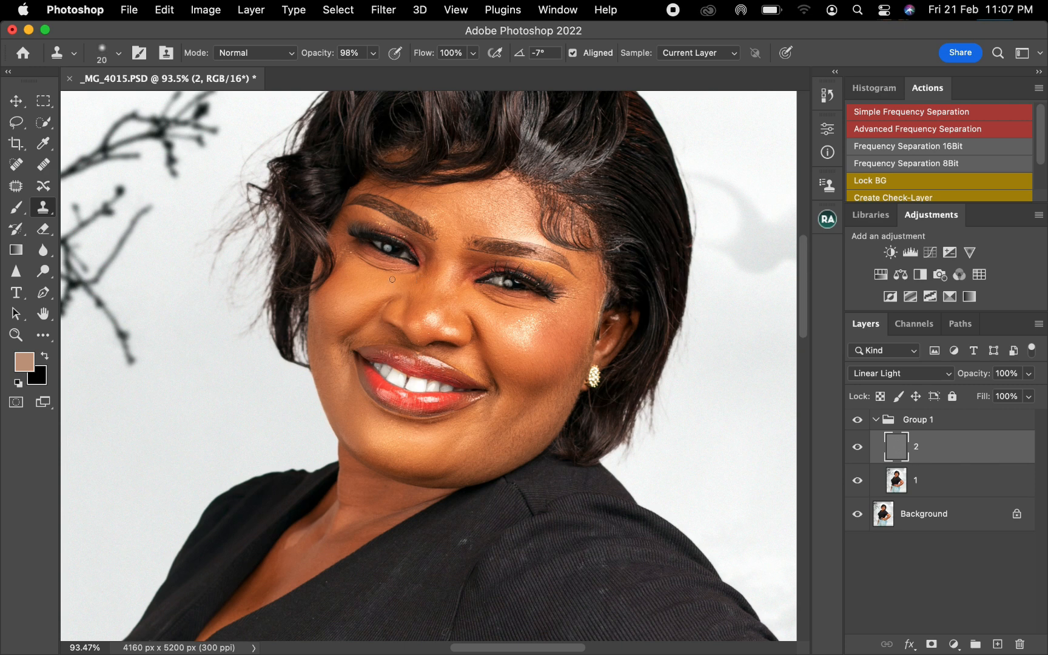
{"action": "left_click", "coordinate": [352, 270], "text": "alt"}
{"action": "left_click", "coordinate": [348, 252]}
{"action": "left_click", "coordinate": [353, 267], "text": "alt"}
{"action": "left_click", "coordinate": [364, 268]}
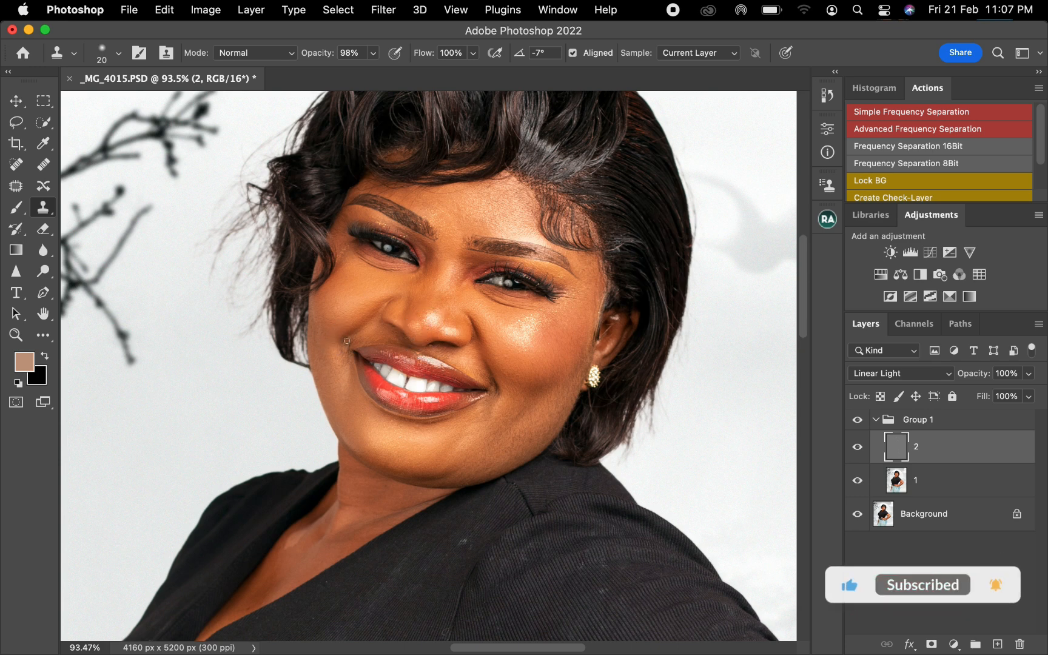
{"action": "left_click", "coordinate": [507, 368], "text": "alt"}
{"action": "left_click_drag", "start_coordinate": [489, 374], "coordinate": [494, 401]}
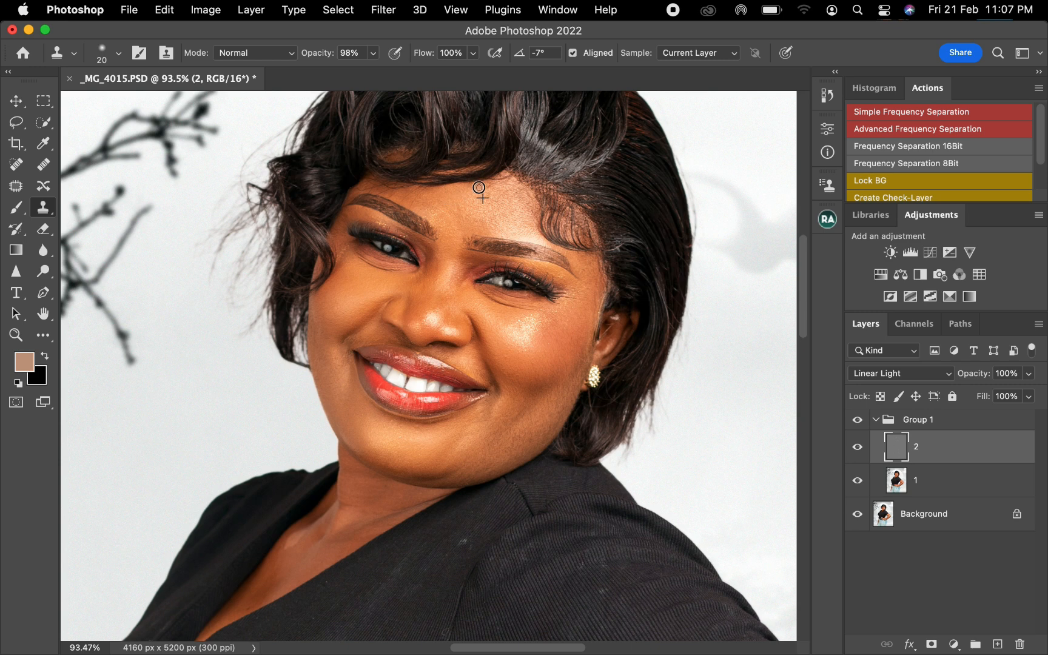
{"action": "left_click", "coordinate": [423, 208], "text": "alt"}
Select layer 1 and set up a cleaned, soft-round Mixer Brush with Wet, Load, Mix and Flow at 30%
{"action": "left_click", "coordinate": [950, 496]}
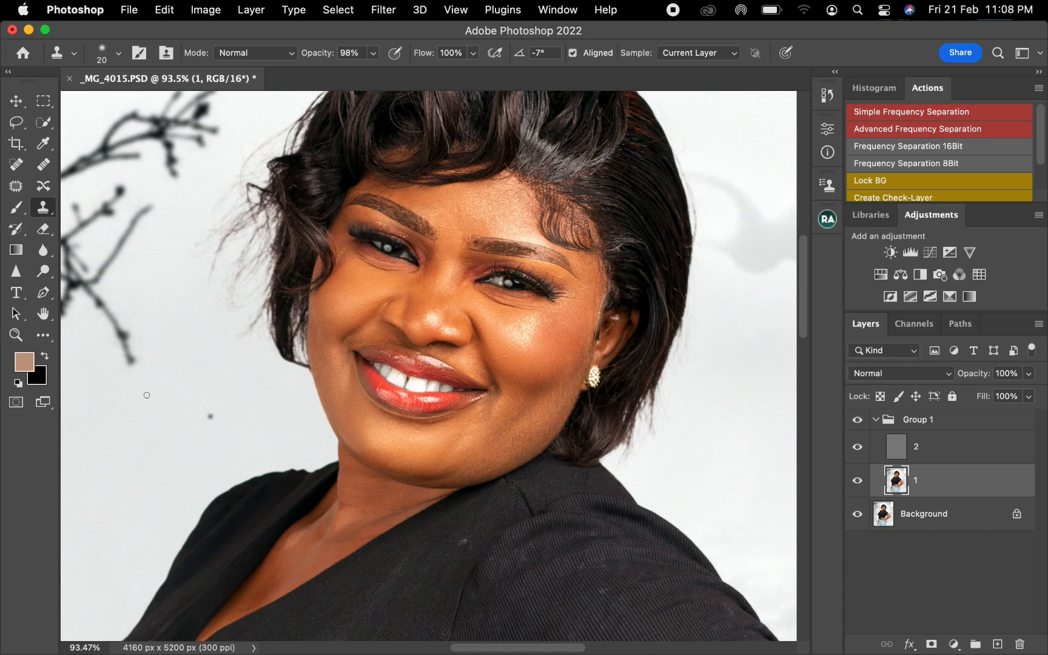
{"action": "left_click", "coordinate": [43, 335]}
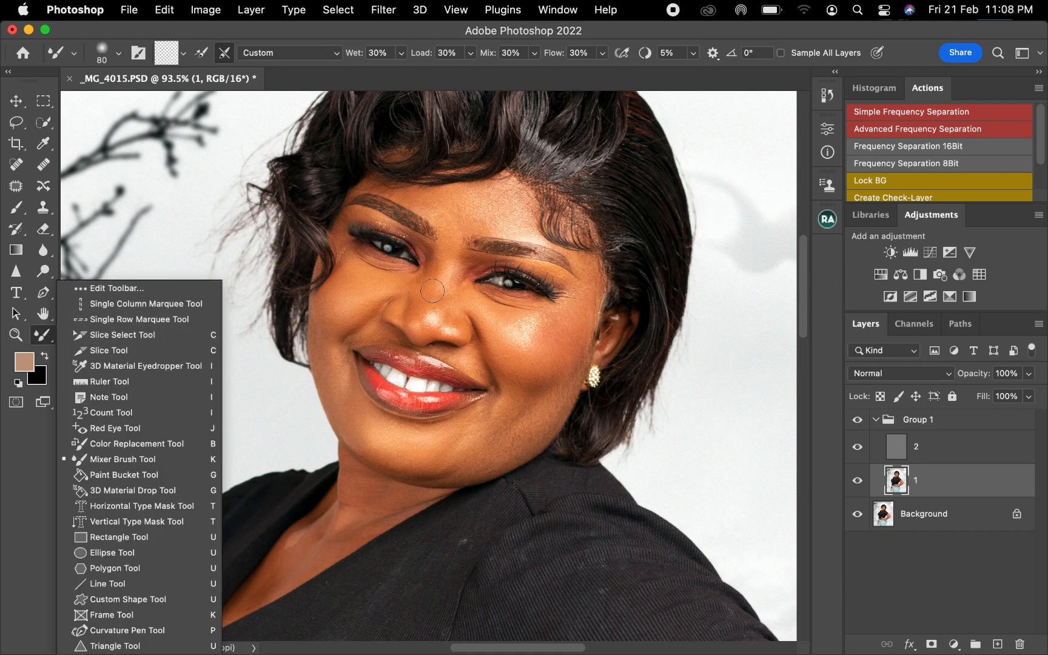
{"action": "left_click", "coordinate": [363, 298]}
{"action": "right_click", "coordinate": [363, 295]}
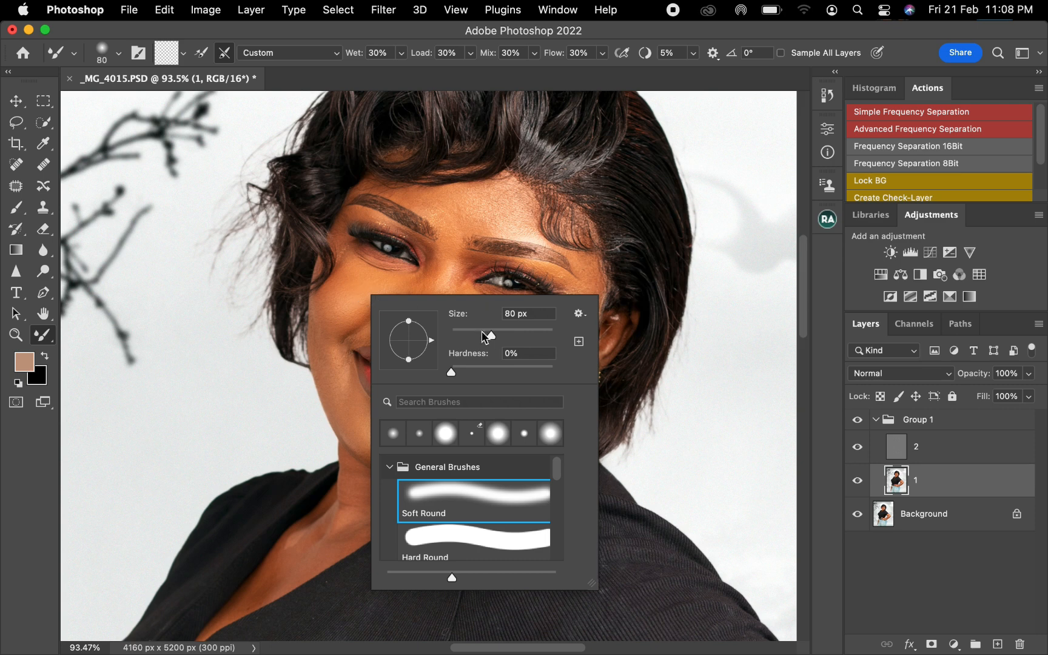
{"action": "left_click", "coordinate": [476, 269]}
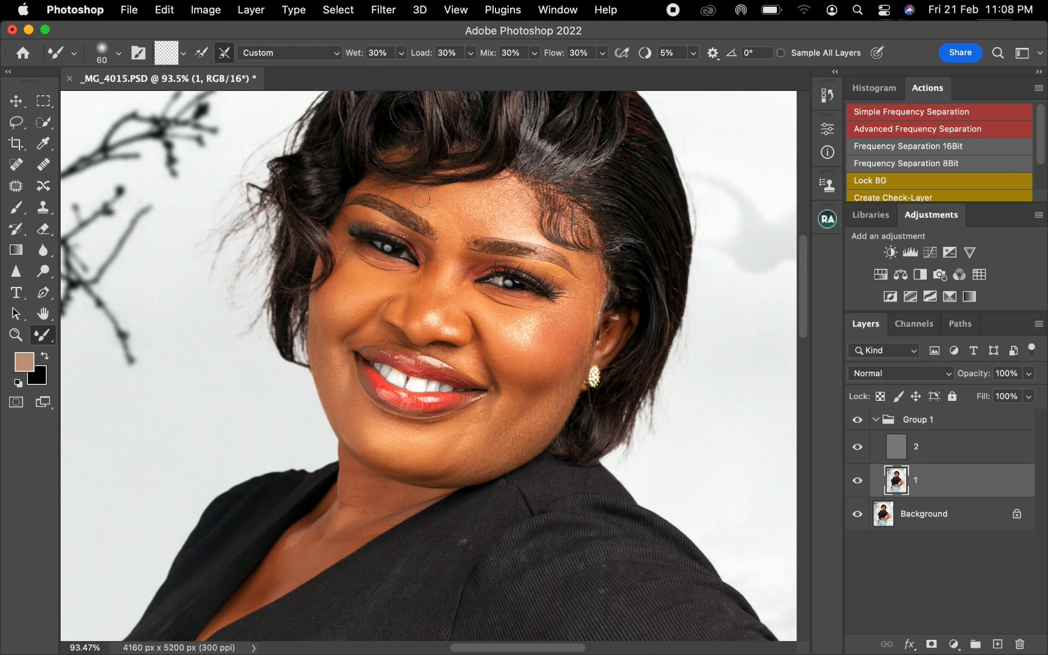
{"action": "left_click", "coordinate": [184, 54]}
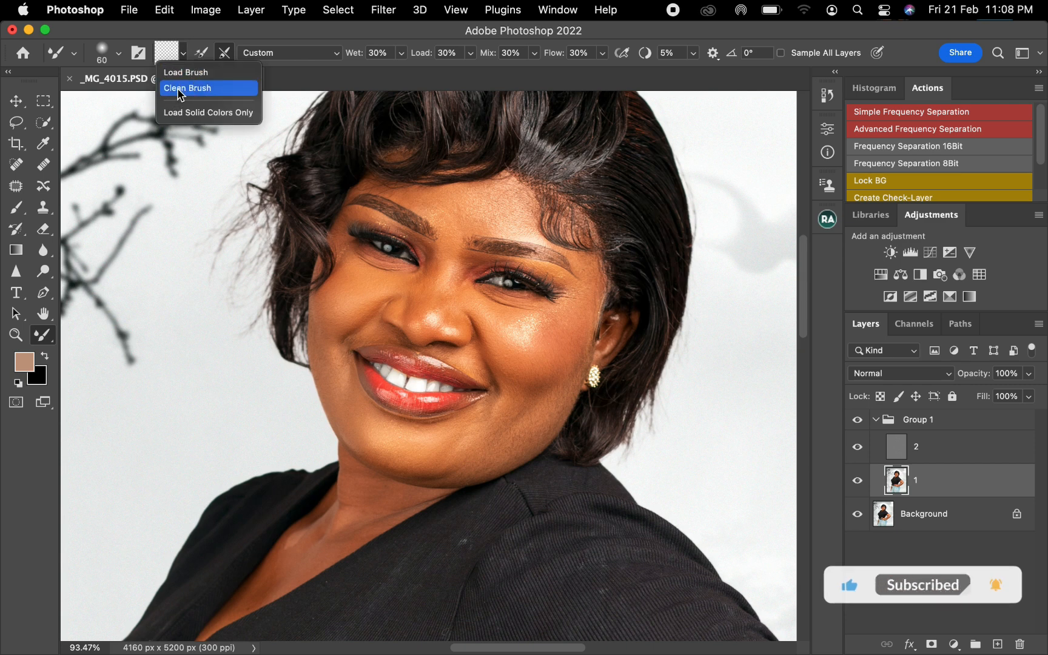
{"action": "left_click", "coordinate": [180, 88]}
Blend the forehead skin tones on layer 1 with the Mixer Brush, varying its size between 50 and 125 px
{"action": "key", "text": "bracketright"}
{"action": "key", "text": "bracketright"}
{"action": "key", "text": "bracketright"}
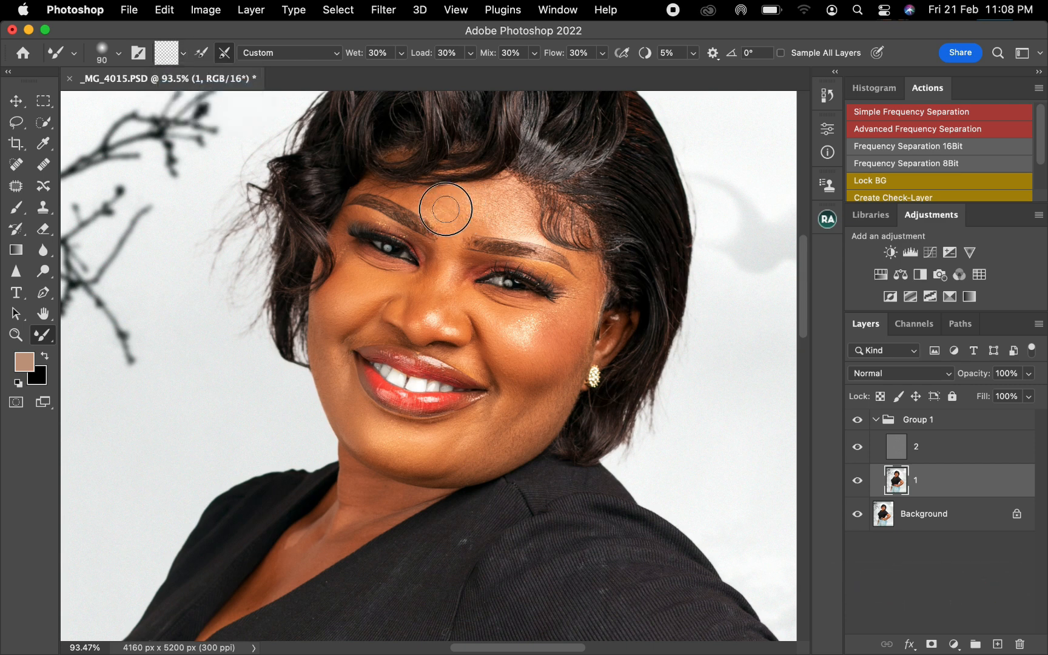
{"action": "key", "text": "bracketright"}
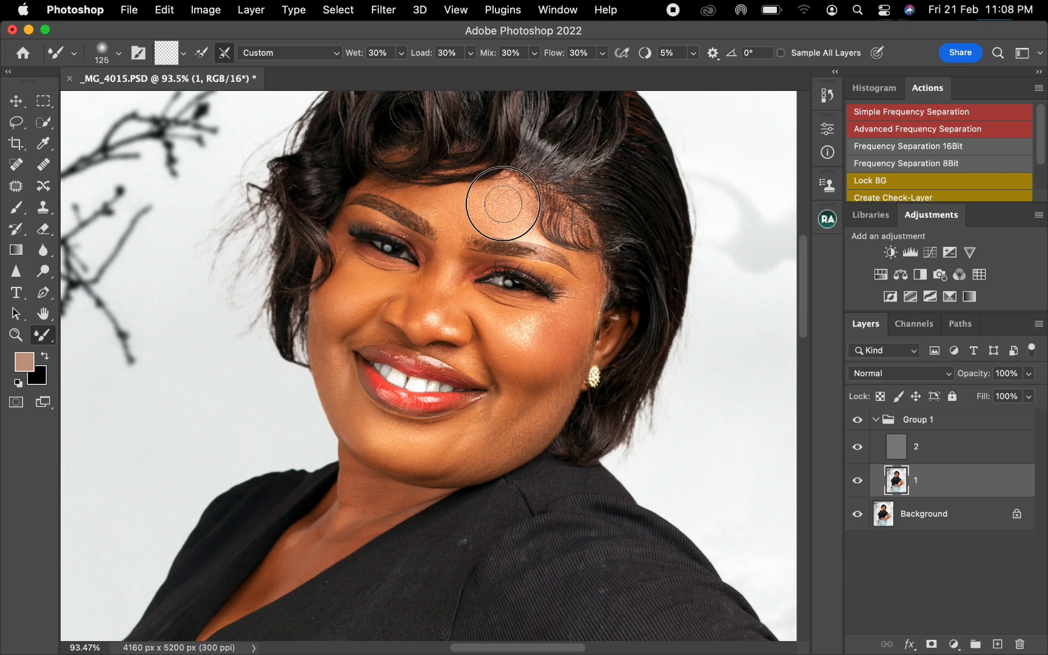
{"action": "key", "text": "bracketleft"}
{"action": "key", "text": "bracketleft"}
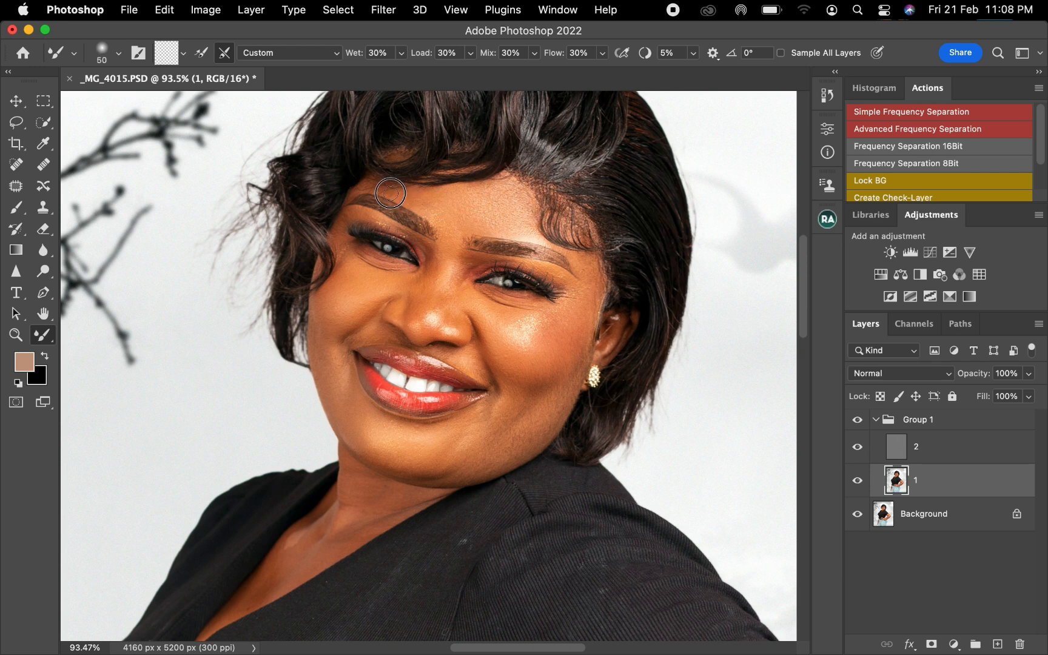
Blend the skin tones around the nose on layer 1 with the Mixer Brush at about 70 px
{"action": "key", "text": "bracketright"}
{"action": "key", "text": "bracketright"}
{"action": "key", "text": "bracketright"}
{"action": "key", "text": "bracketleft"}
{"action": "key", "text": "bracketright"}
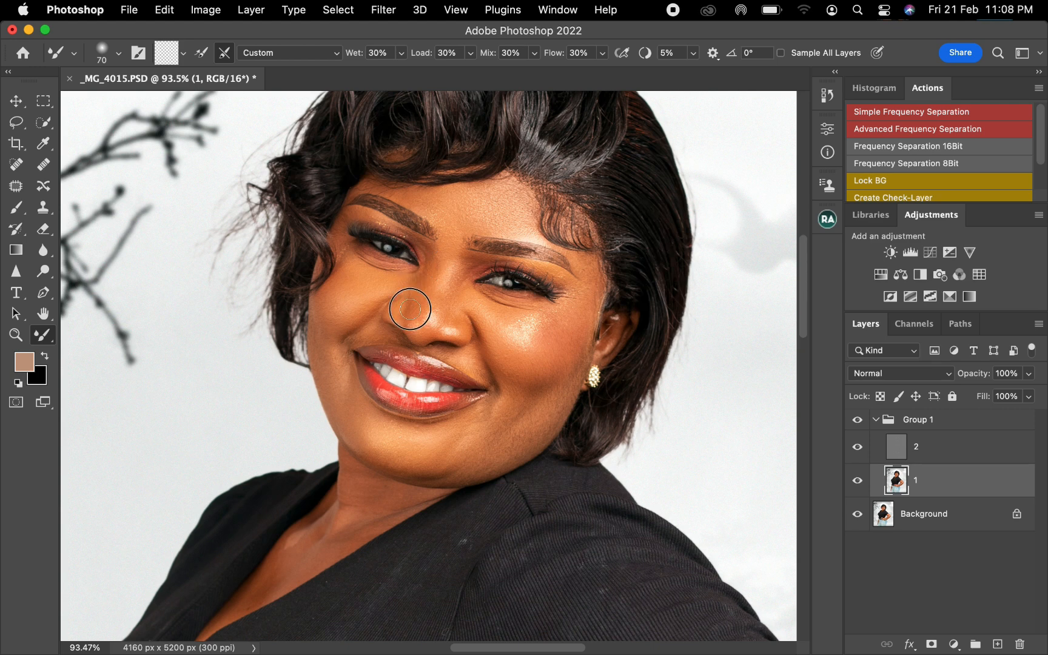
Blend the cheek below the image-right eye and the jaw beneath it, enlarging the Mixer Brush from 80 to 175 px
{"action": "key", "text": "bracketright"}
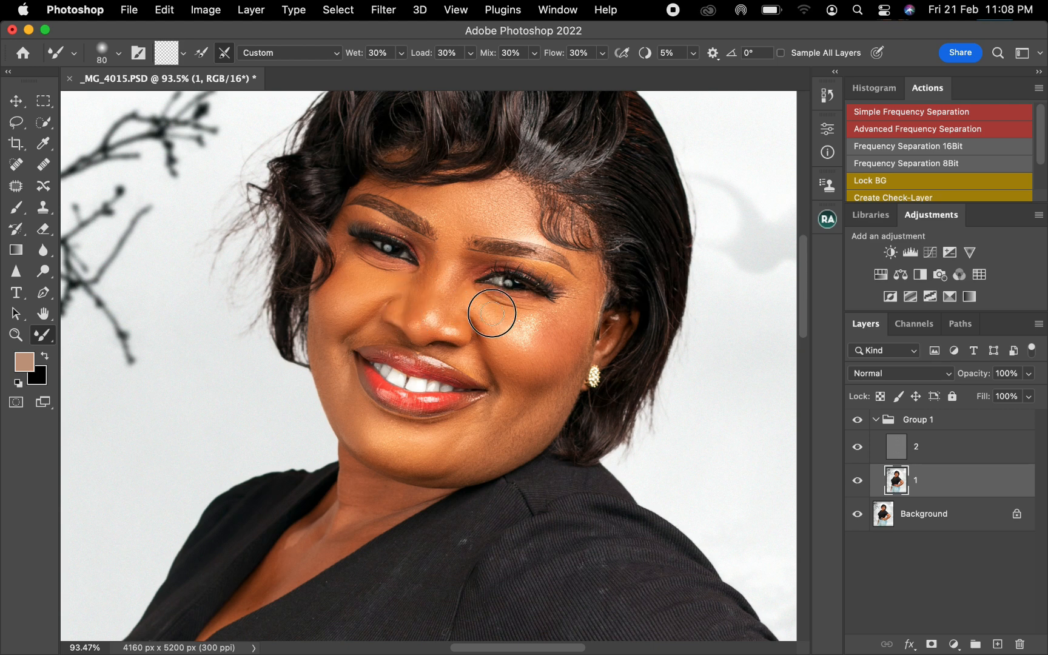
{"action": "key", "text": "bracketright"}
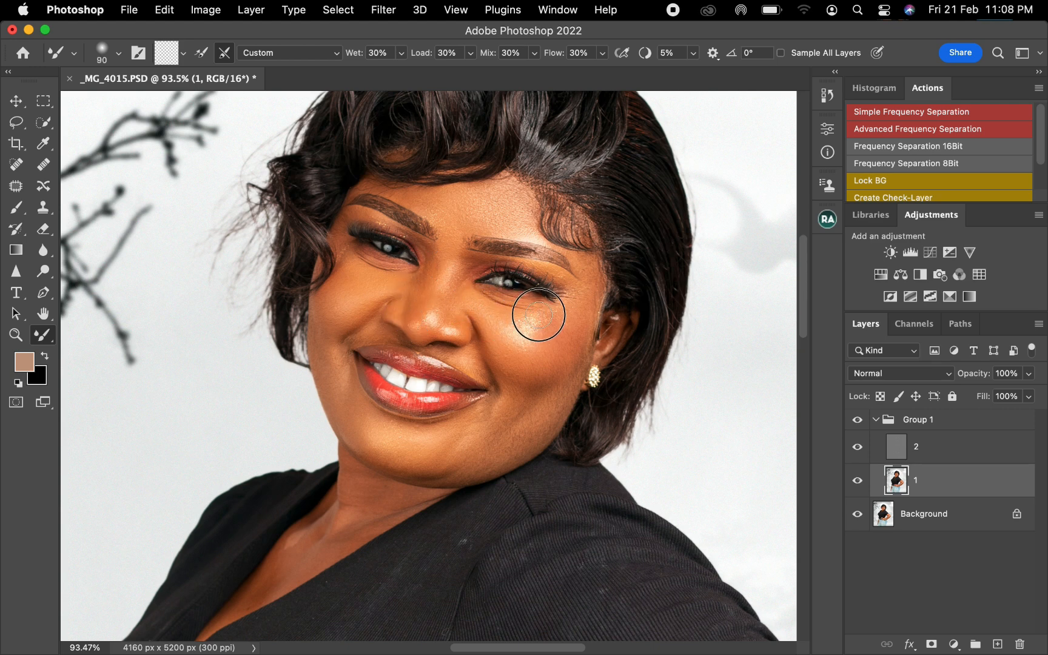
{"action": "key", "text": "bracketright"}
{"action": "key", "text": "bracketright"}
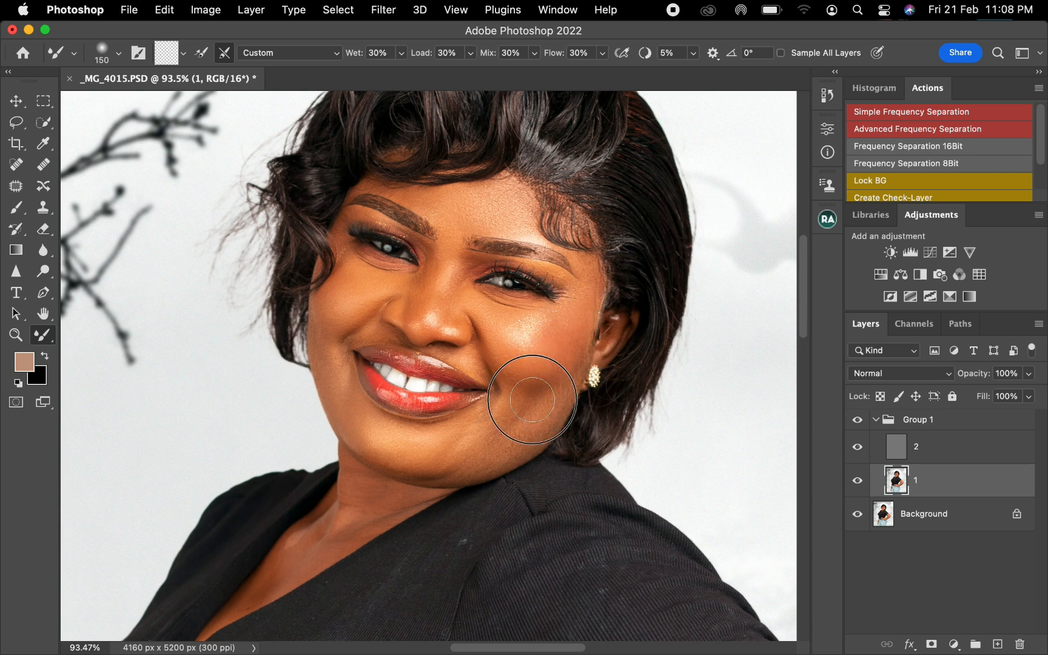
{"action": "key", "text": "bracketright"}
{"action": "key", "text": "bracketright"}
{"action": "mouse_move", "coordinate": [528, 401]}
{"action": "left_mouse_down"}
{"action": "mouse_move", "coordinate": [477, 435]}
{"action": "mouse_move", "coordinate": [482, 446]}
{"action": "mouse_move", "coordinate": [507, 437]}
{"action": "mouse_move", "coordinate": [474, 444]}
{"action": "left_mouse_up"}
{"action": "left_click_drag", "start_coordinate": [503, 440], "coordinate": [493, 444]}
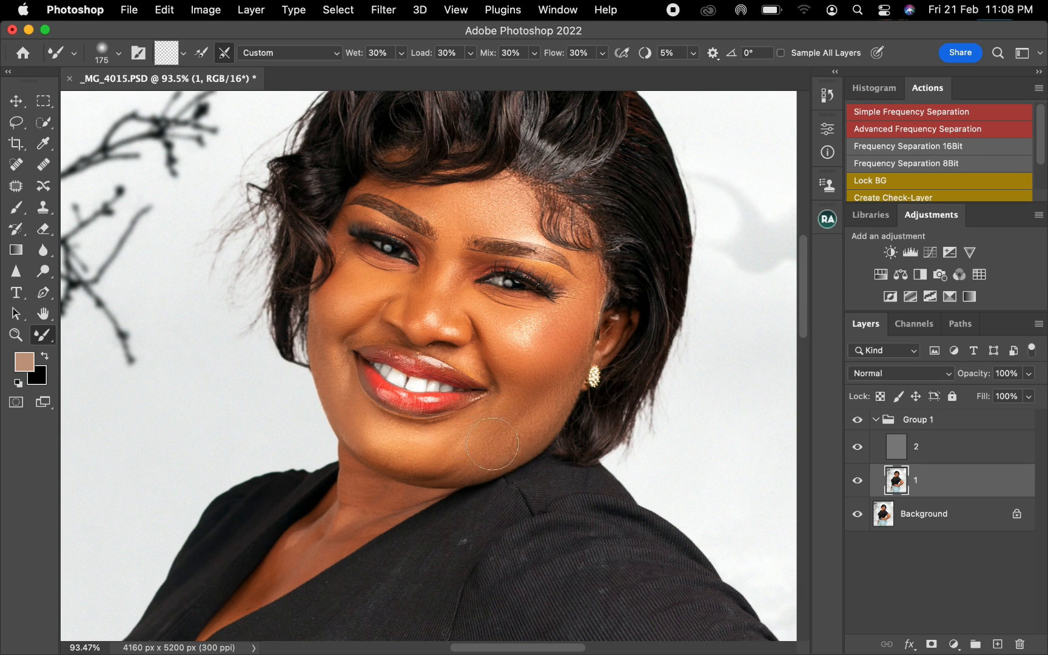
Smooth the image-left cheek from beneath the eye to the jawline on layer 1 with an 80 to 90 px Mixer Brush
{"action": "key", "text": "bracketleft"}
{"action": "key", "text": "bracketleft"}
{"action": "key", "text": "bracketleft"}
{"action": "key", "text": "bracketleft"}
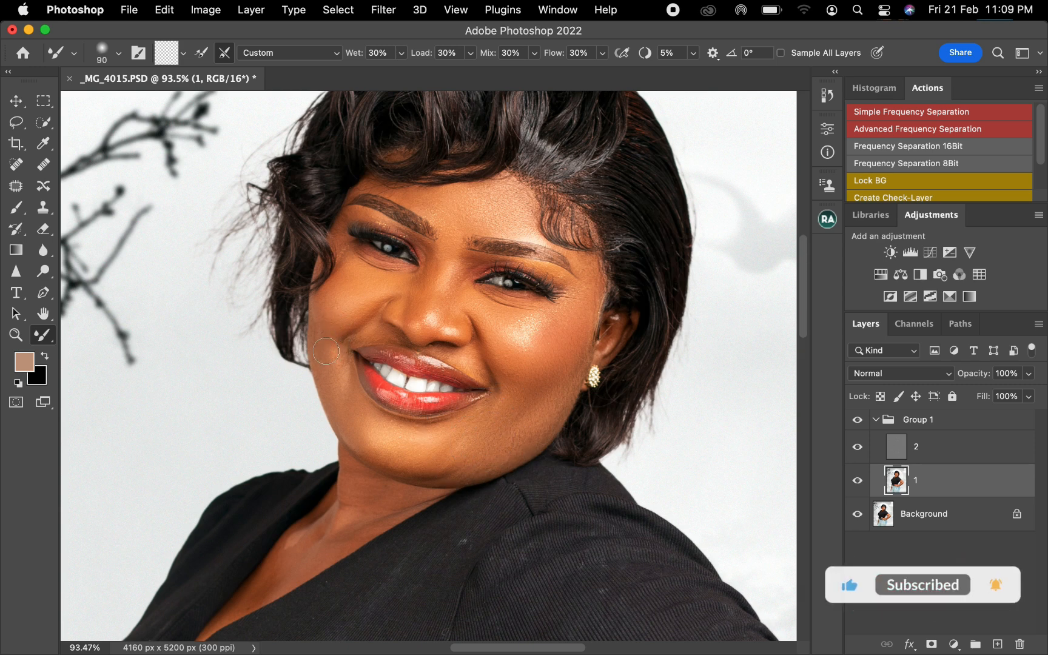
{"action": "key", "text": "bracketleft"}
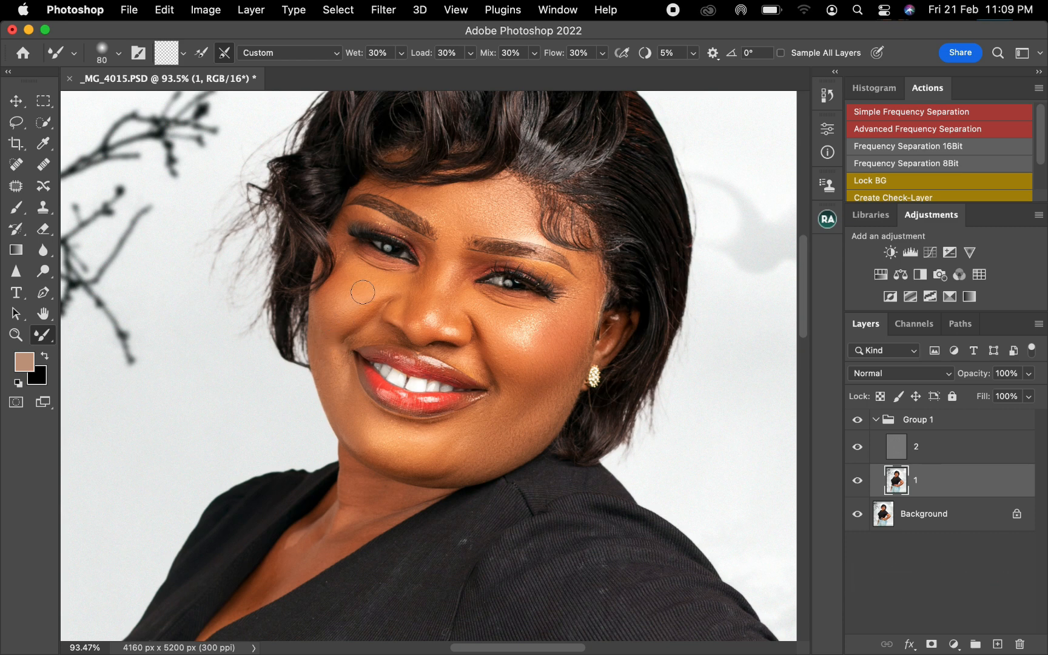
{"action": "mouse_move", "coordinate": [362, 293]}
{"action": "left_mouse_down"}
{"action": "mouse_move", "coordinate": [385, 277]}
{"action": "mouse_move", "coordinate": [349, 256]}
{"action": "left_mouse_up"}
{"action": "key", "text": "bracketright"}
{"action": "mouse_move", "coordinate": [331, 362]}
{"action": "left_mouse_down"}
{"action": "mouse_move", "coordinate": [346, 402]}
{"action": "mouse_move", "coordinate": [341, 355]}
{"action": "mouse_move", "coordinate": [343, 388]}
{"action": "left_mouse_up"}
{"action": "key", "text": "bracketright"}
{"action": "left_click_drag", "start_coordinate": [367, 426], "coordinate": [378, 454]}
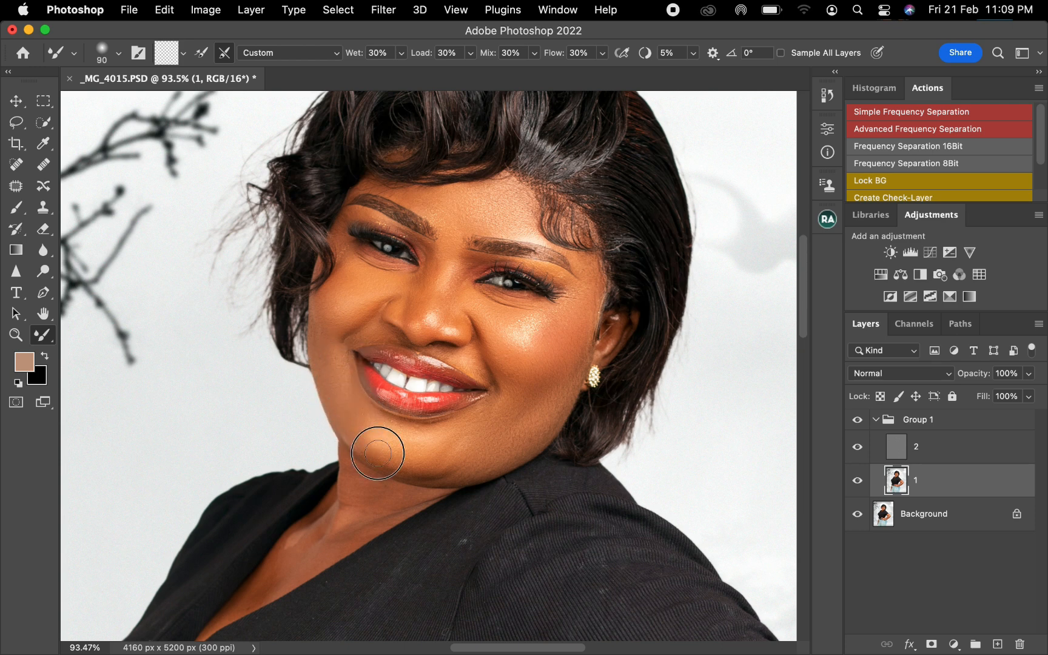
Blend the chin, lower jaw and the skin beside the image-right mouth corner with the Mixer Brush at 125 px or larger
{"action": "key", "text": "bracketright"}
{"action": "left_click_drag", "start_coordinate": [356, 412], "coordinate": [385, 460]}
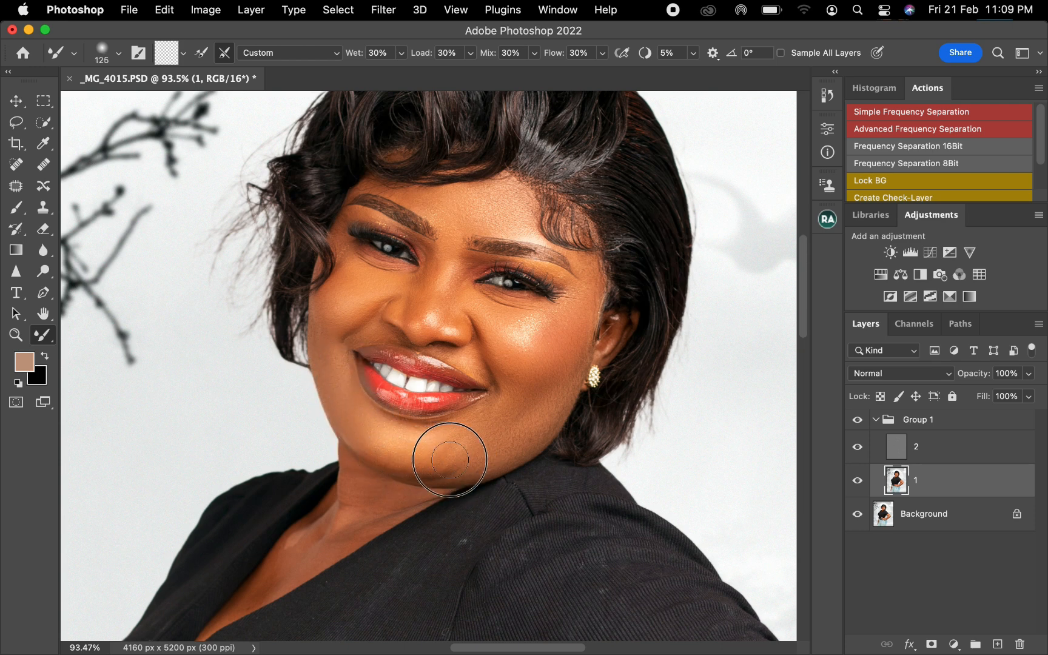
{"action": "key", "text": "bracketright"}
{"action": "mouse_move", "coordinate": [511, 408]}
{"action": "left_mouse_down"}
{"action": "mouse_move", "coordinate": [541, 407]}
{"action": "mouse_move", "coordinate": [536, 425]}
{"action": "mouse_move", "coordinate": [492, 398]}
{"action": "left_mouse_up"}
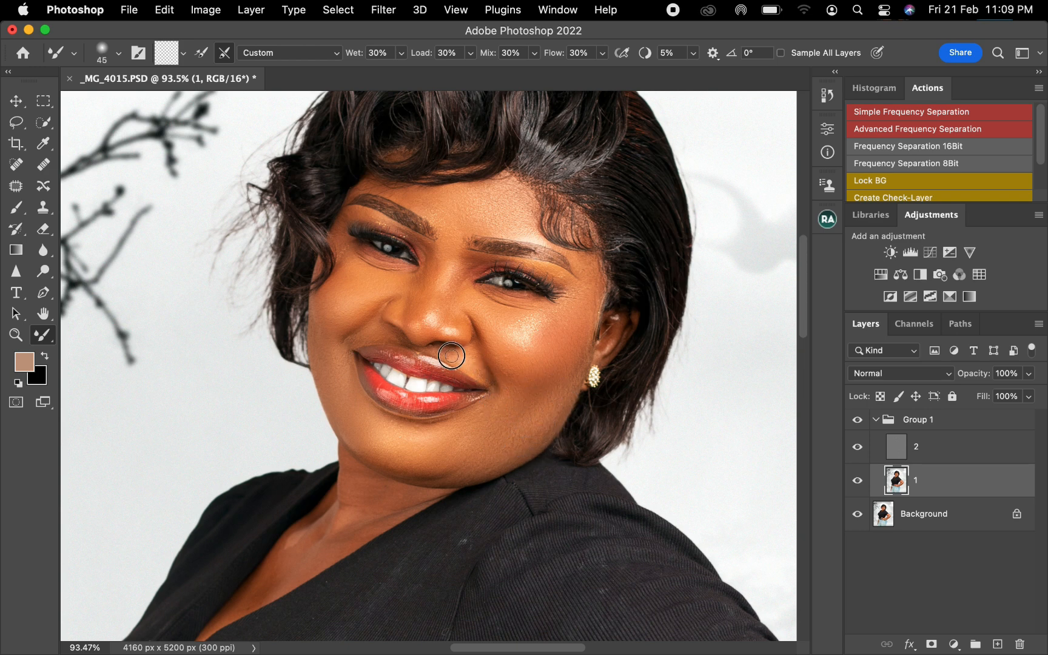
Blend the skin above the upper lip and on the image-right cheek at 45 to 100 px, and toggle Group 1 to compare
{"action": "key", "text": "bracketright"}
{"action": "key", "text": "bracketright"}
{"action": "key", "text": "bracketright"}
{"action": "key", "text": "bracketright"}
{"action": "key", "text": "bracketright"}
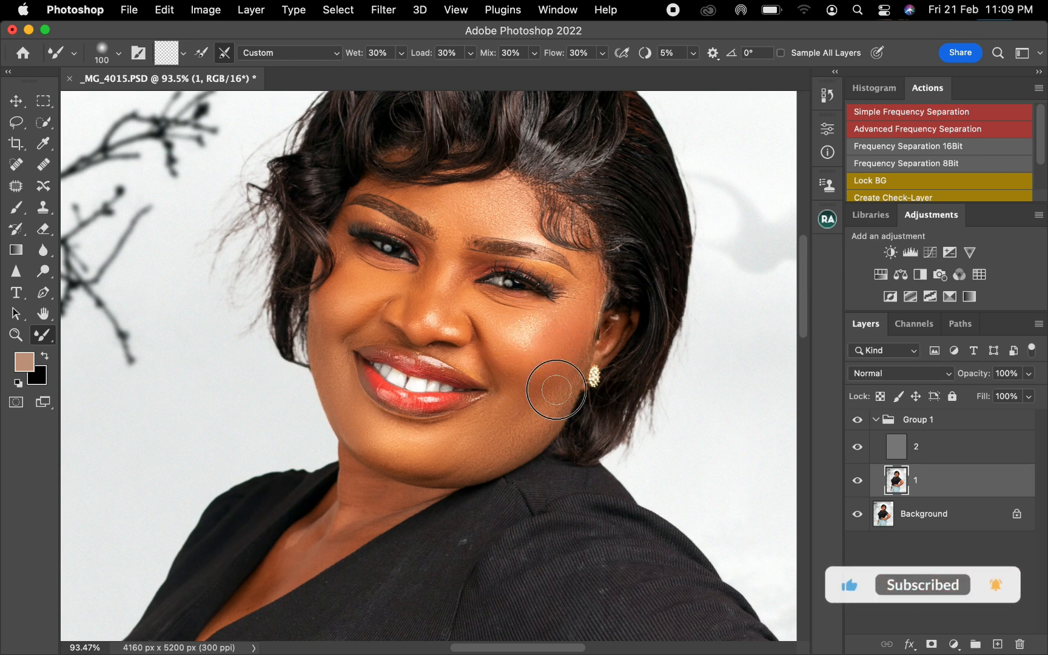
{"action": "key", "text": "bracketright"}
{"action": "key", "text": "bracketleft"}
{"action": "key", "text": "bracketleft"}
{"action": "key", "text": "bracketleft"}
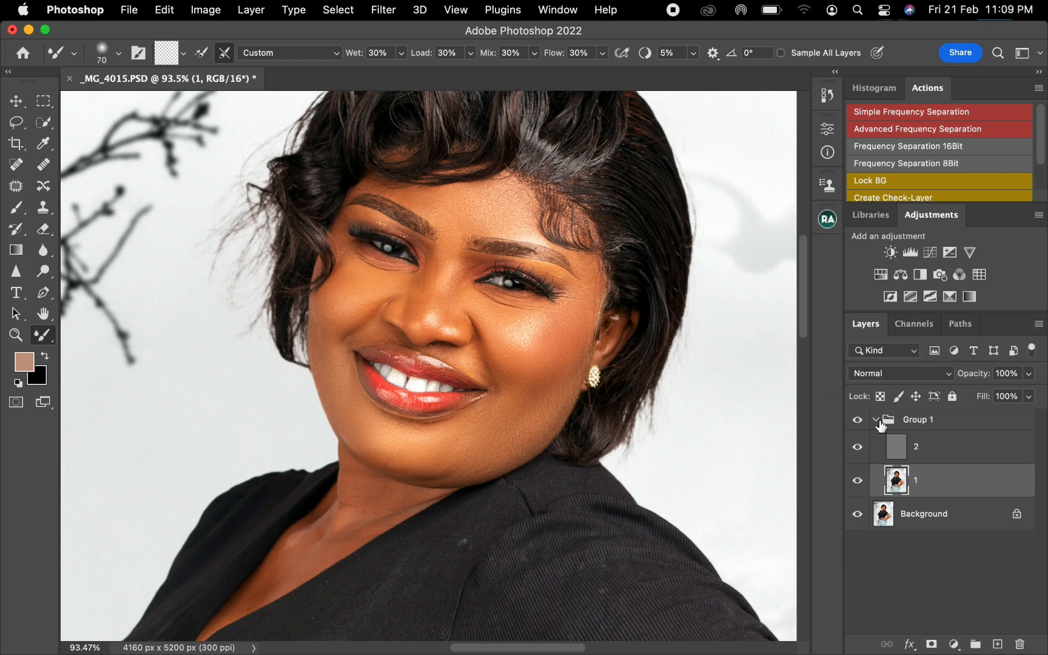
{"action": "left_click", "coordinate": [858, 420]}
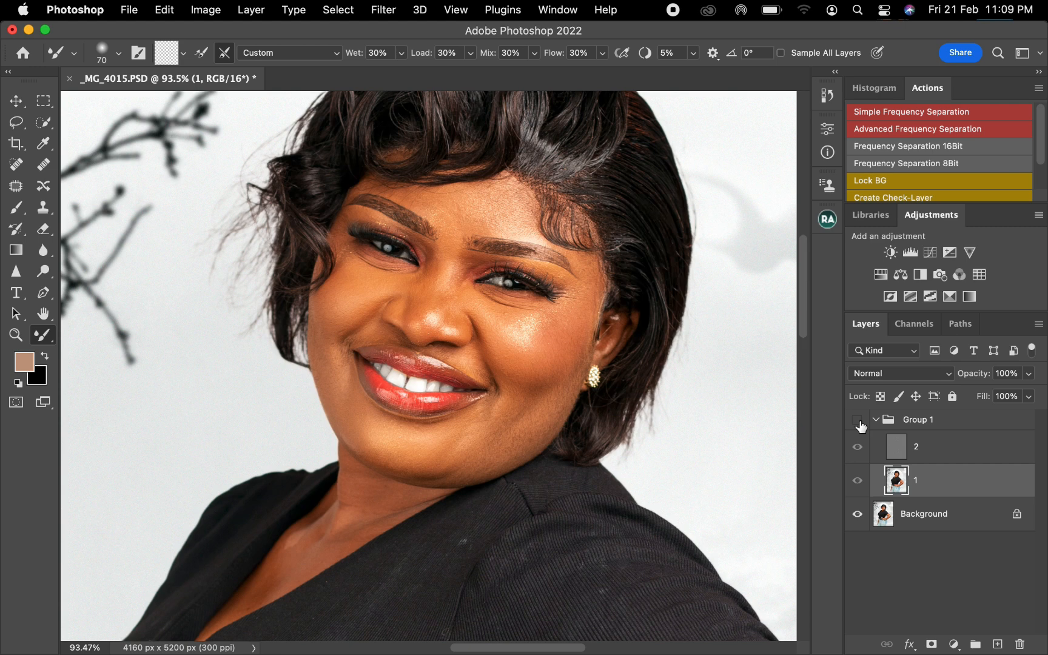
{"action": "left_click", "coordinate": [858, 422]}
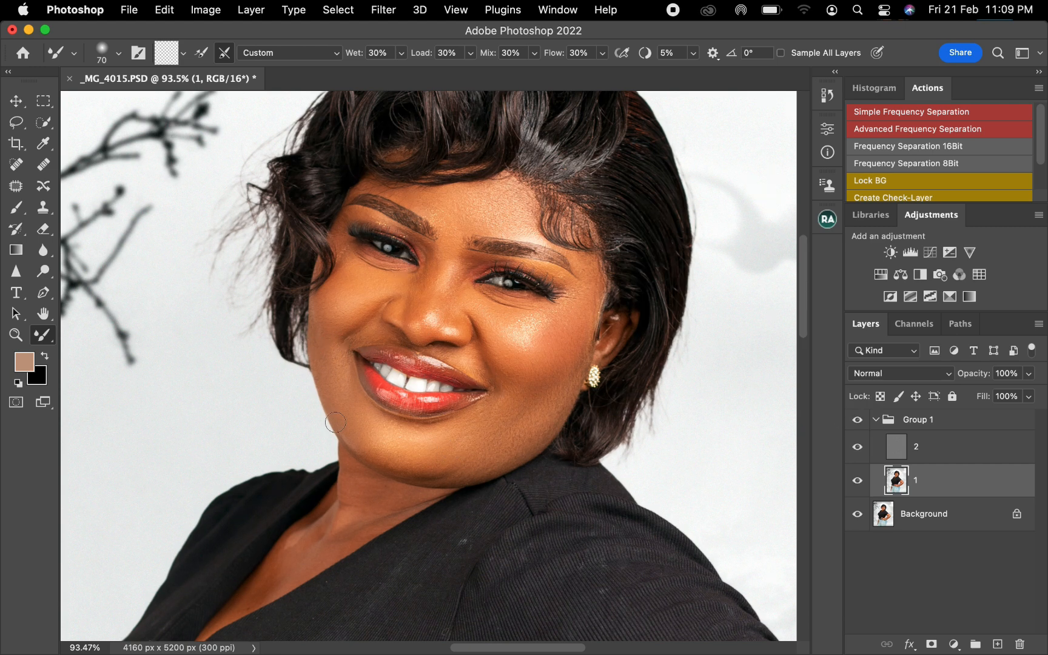
Undo the last stroke, smooth the chest and neck with the Mixer Brush at 80 px, and toggle Group 1 to compare
{"action": "key", "text": "bracketright"}
{"action": "key", "text": "super+z"}
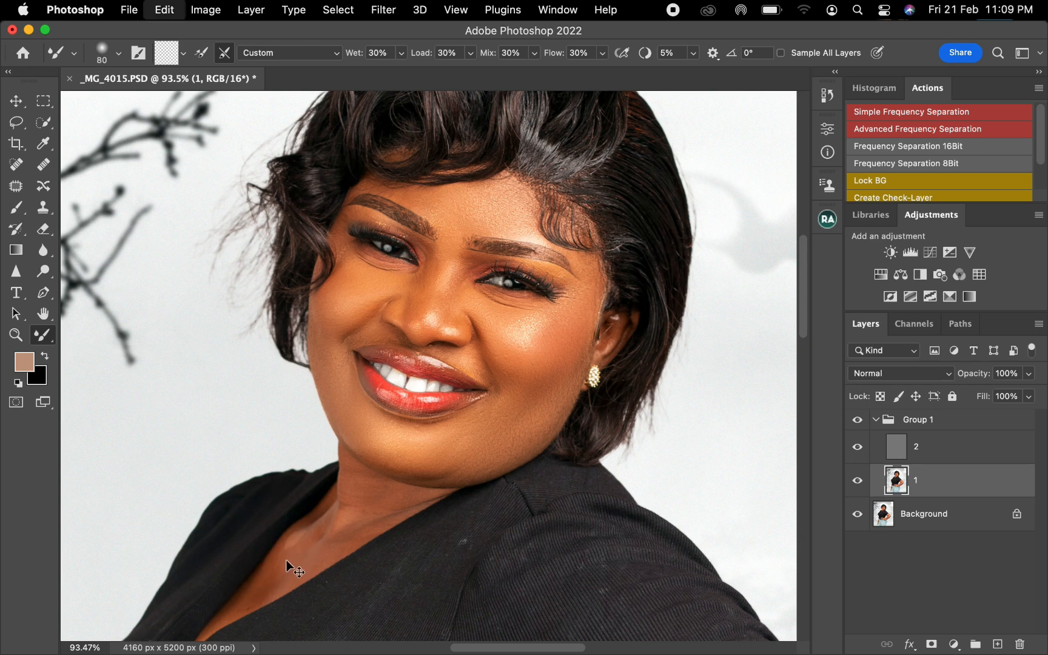
{"action": "mouse_move", "coordinate": [292, 553]}
{"action": "left_mouse_down"}
{"action": "mouse_move", "coordinate": [327, 525]}
{"action": "mouse_move", "coordinate": [356, 477]}
{"action": "mouse_move", "coordinate": [374, 501]}
{"action": "mouse_move", "coordinate": [358, 505]}
{"action": "mouse_move", "coordinate": [377, 500]}
{"action": "mouse_move", "coordinate": [373, 516]}
{"action": "mouse_move", "coordinate": [406, 498]}
{"action": "mouse_move", "coordinate": [331, 534]}
{"action": "mouse_move", "coordinate": [326, 543]}
{"action": "mouse_move", "coordinate": [365, 526]}
{"action": "mouse_move", "coordinate": [238, 607]}
{"action": "mouse_move", "coordinate": [279, 581]}
{"action": "mouse_move", "coordinate": [351, 481]}
{"action": "mouse_move", "coordinate": [369, 503]}
{"action": "mouse_move", "coordinate": [397, 491]}
{"action": "mouse_move", "coordinate": [386, 488]}
{"action": "mouse_move", "coordinate": [489, 465]}
{"action": "left_mouse_up"}
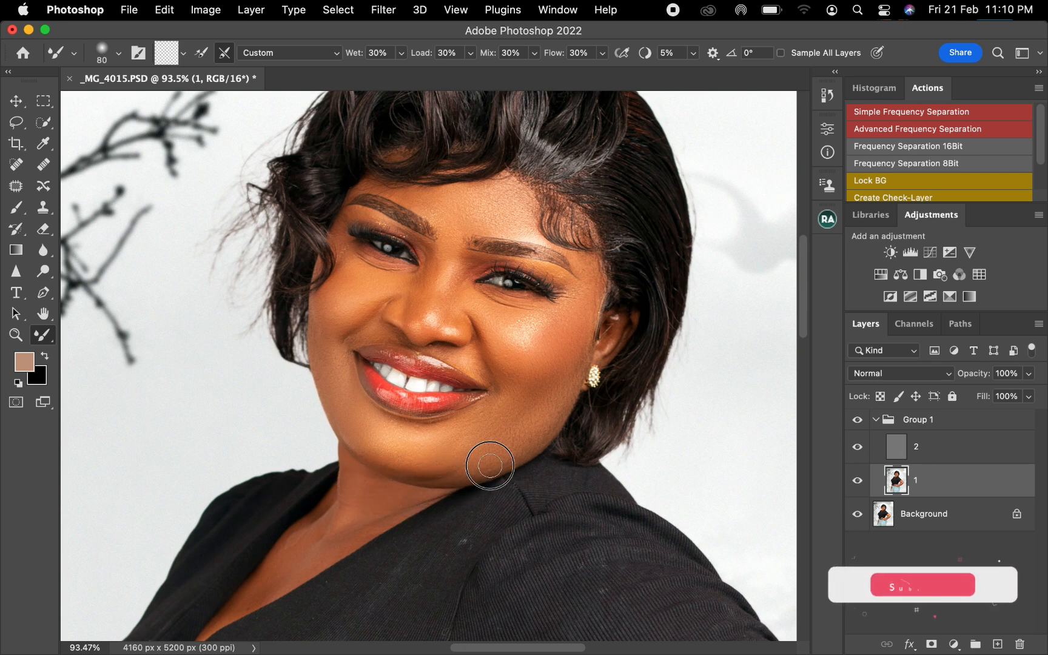
{"action": "mouse_move", "coordinate": [424, 494]}
{"action": "left_mouse_down"}
{"action": "mouse_move", "coordinate": [349, 508]}
{"action": "mouse_move", "coordinate": [325, 529]}
{"action": "left_mouse_up"}
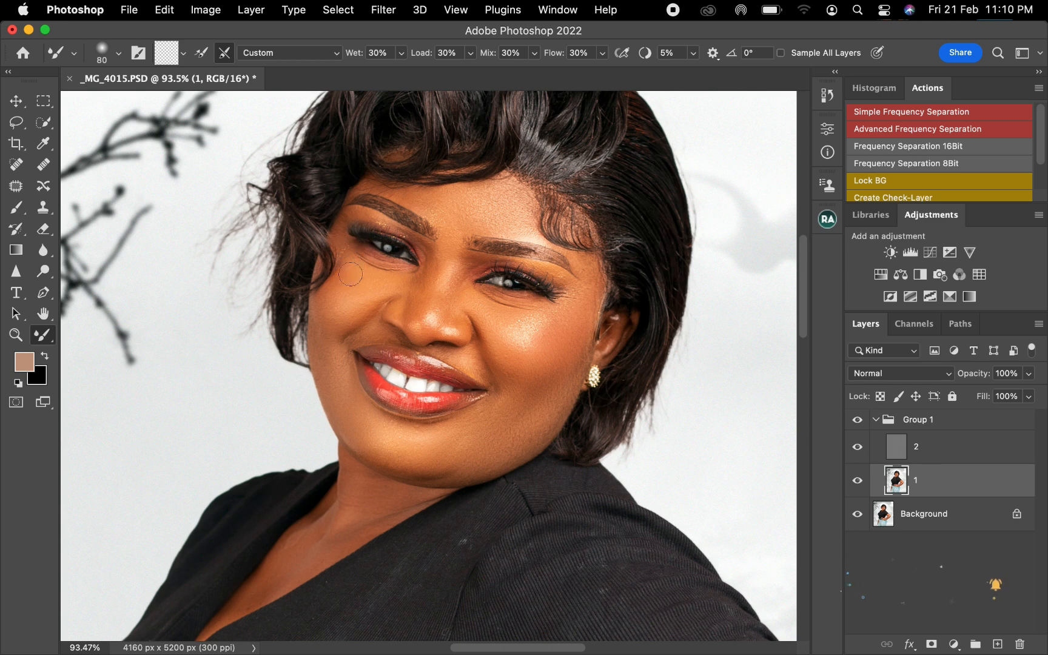
{"action": "left_click", "coordinate": [856, 425]}
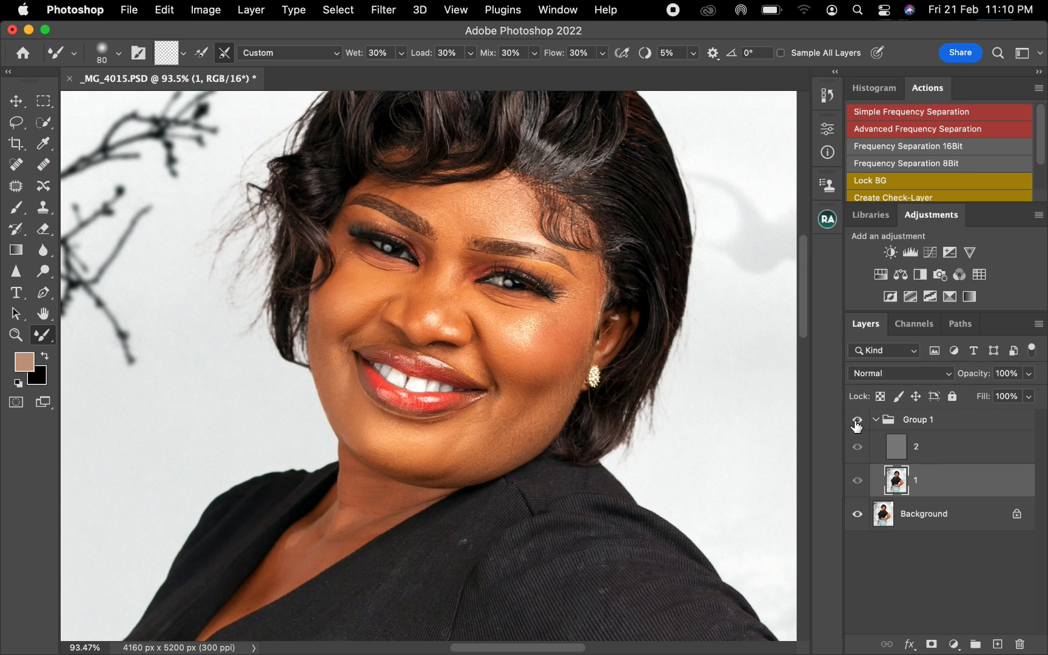
{"action": "left_click", "coordinate": [851, 421]}
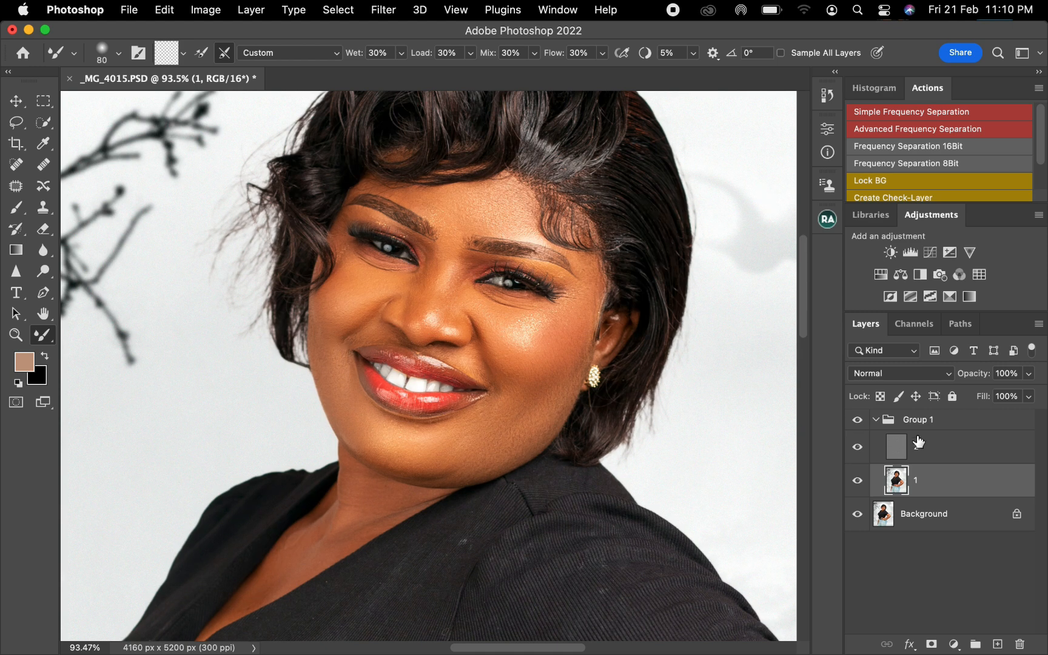
Clone clean skin texture onto the image-right cheek of layer 2 with the Clone Stamp at 25 px
{"action": "left_click", "coordinate": [930, 461]}
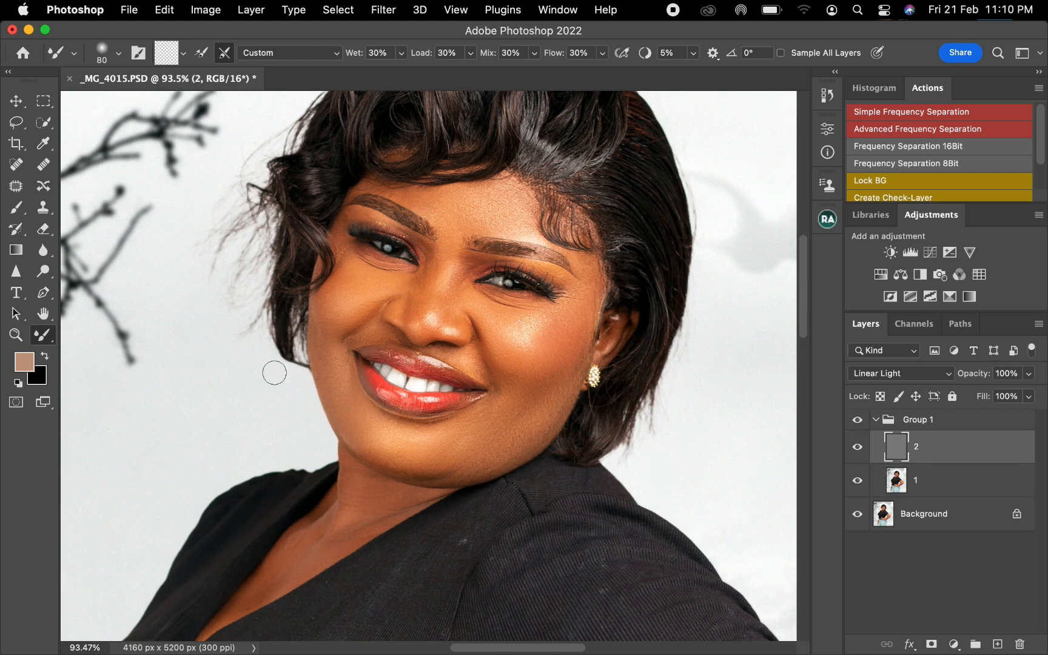
{"action": "left_click", "coordinate": [41, 210]}
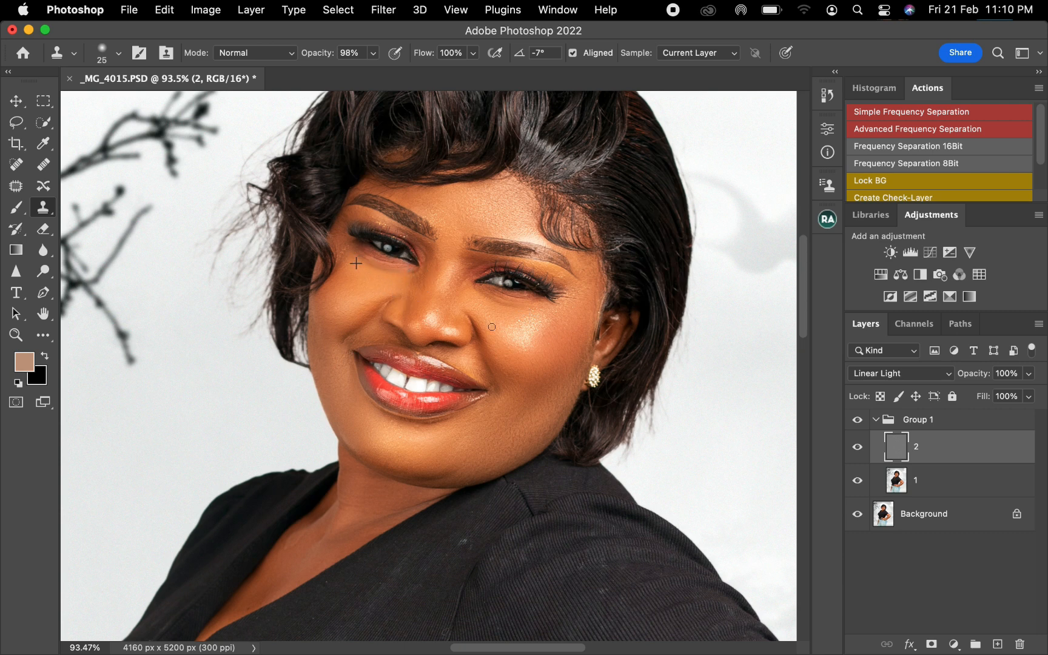
Blend the under-eye and cheek tones on layer 1 with the Mixer Brush, adjusting its size up to 100 px
{"action": "left_click", "coordinate": [914, 488]}
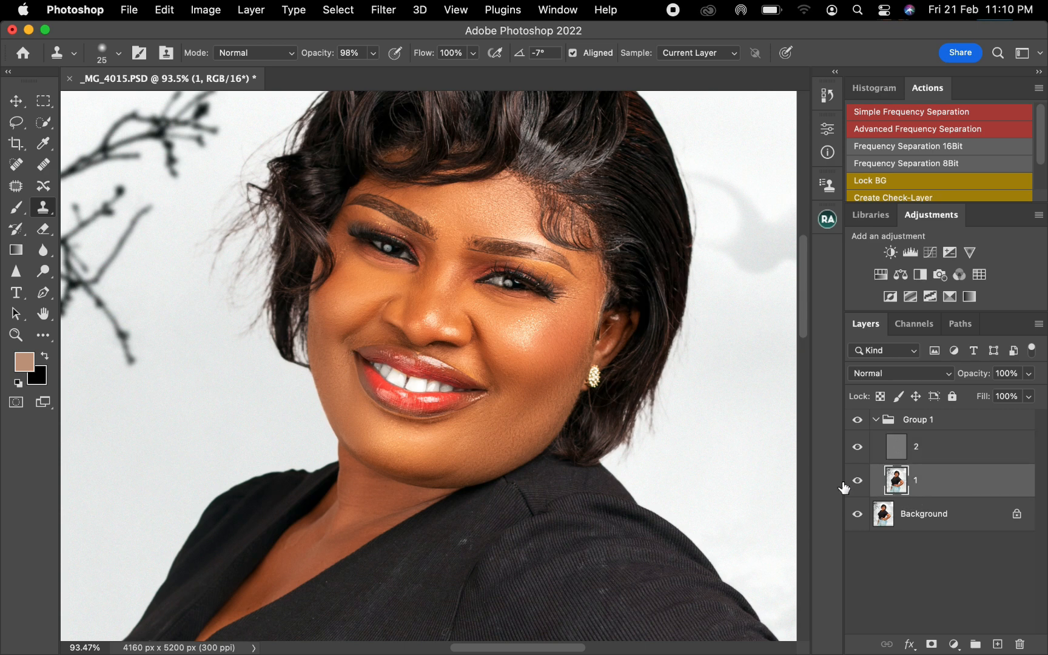
{"action": "left_click", "coordinate": [43, 337]}
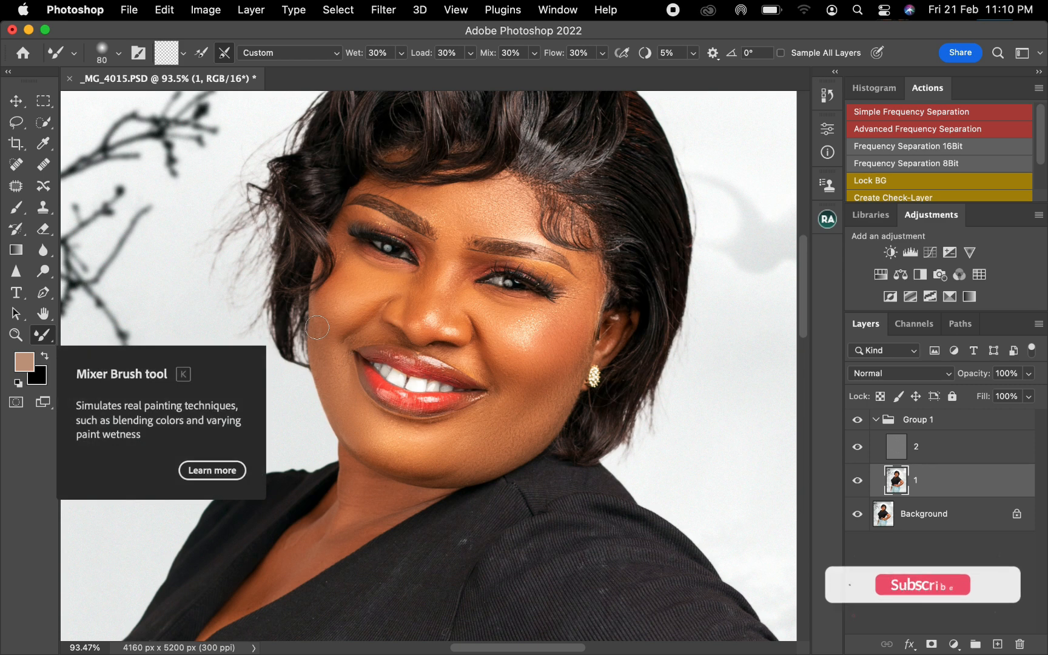
{"action": "key", "text": "bracketleft"}
{"action": "key", "text": "bracketleft"}
{"action": "key", "text": "bracketright"}
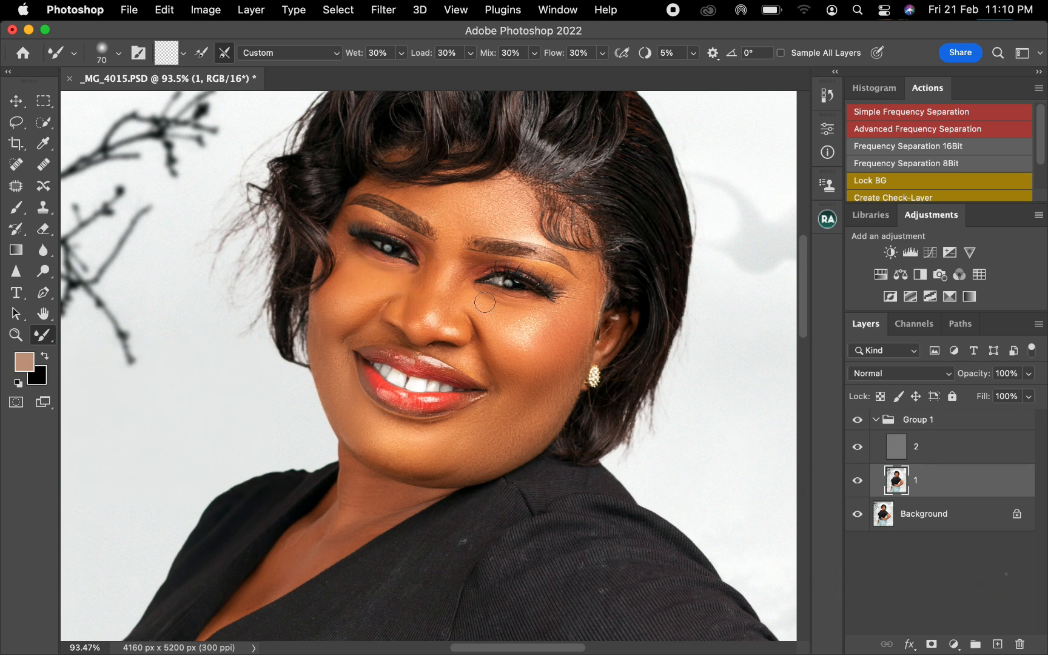
{"action": "key", "text": "bracketright"}
{"action": "key", "text": "bracketright"}
{"action": "key", "text": "bracketright"}
Clone clean skin texture over the chest on layer 2 with the Clone Stamp at 25 px
{"action": "left_click", "coordinate": [952, 456]}
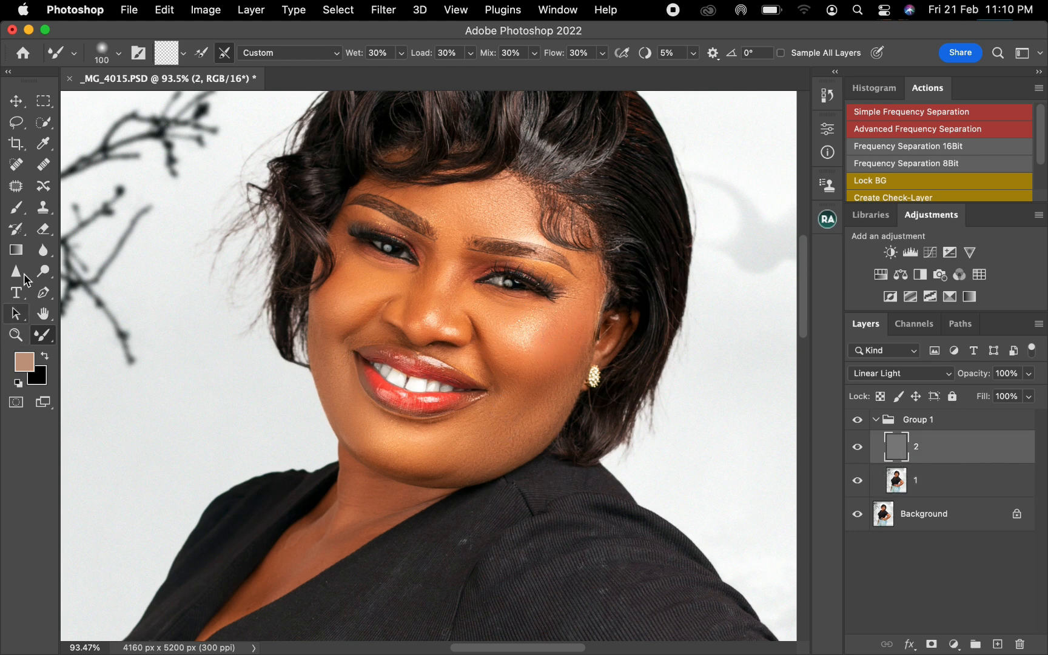
{"action": "left_click", "coordinate": [43, 207]}
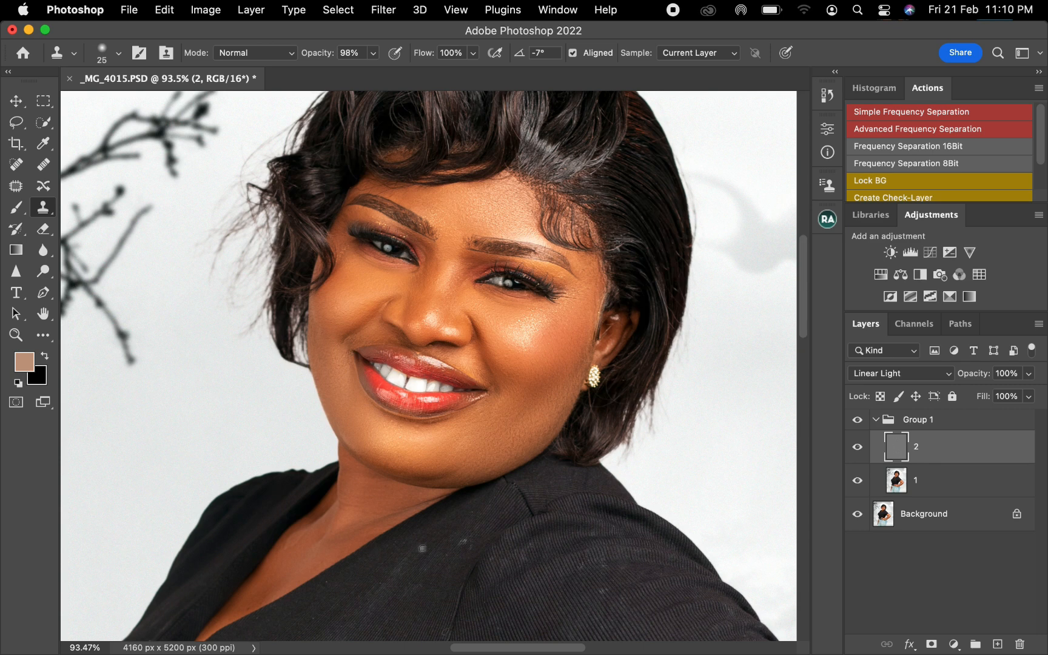
{"action": "left_click", "coordinate": [296, 561], "text": "alt"}
{"action": "left_click_drag", "start_coordinate": [300, 540], "coordinate": [286, 549]}
Blend the forehead, image-right cheek and chin on layer 1 with the Mixer Brush, enlarging it from 125 to 175 px
{"action": "left_click", "coordinate": [931, 491]}
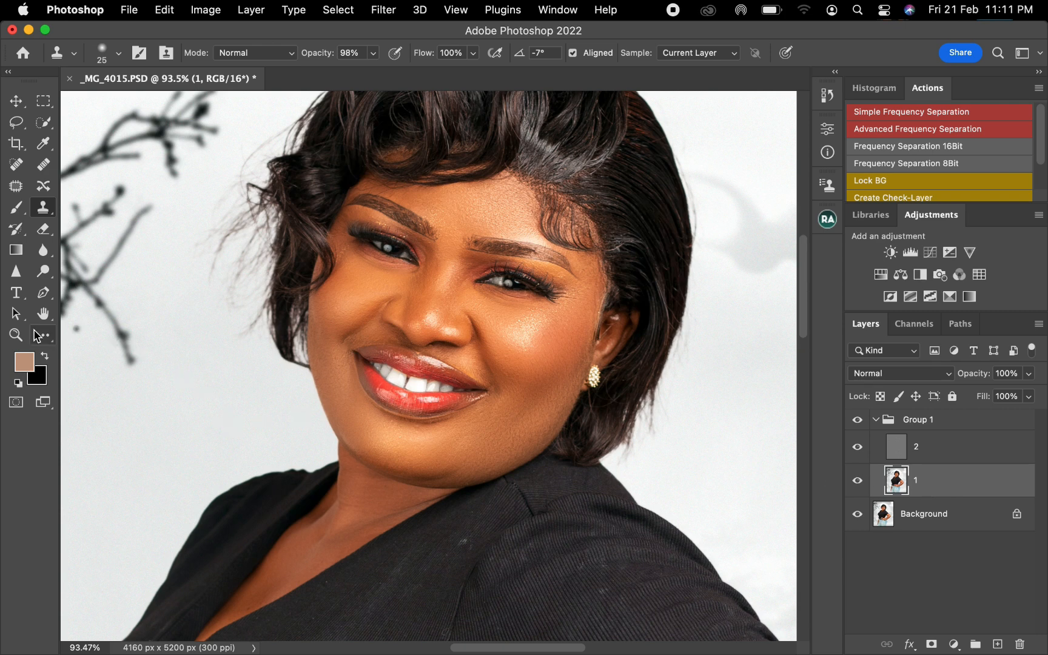
{"action": "key", "text": "b"}
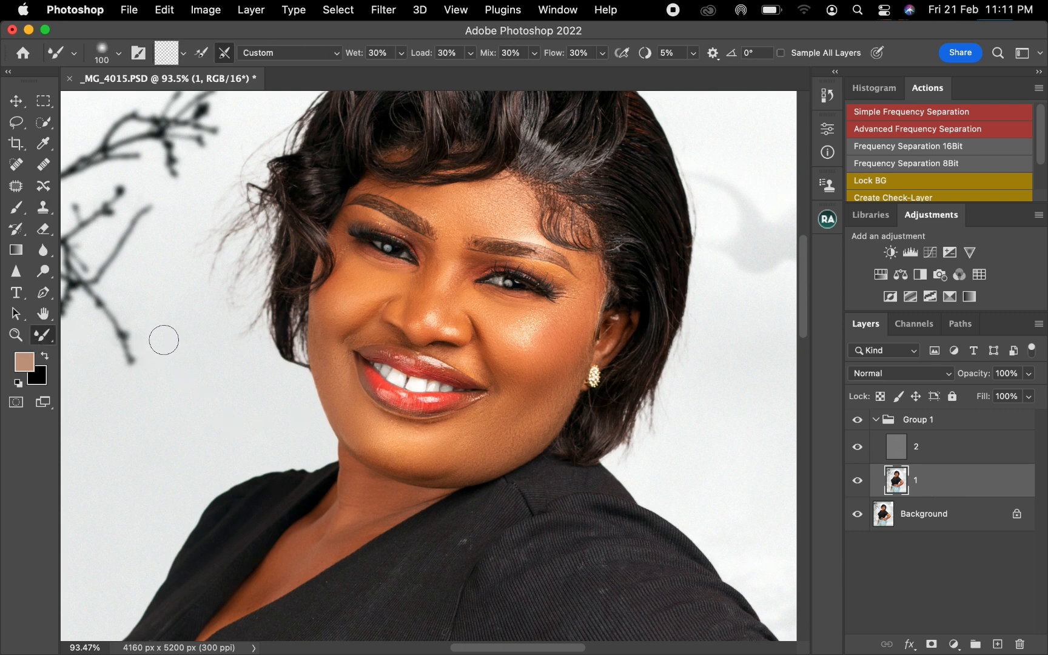
{"action": "key", "text": "bracketright"}
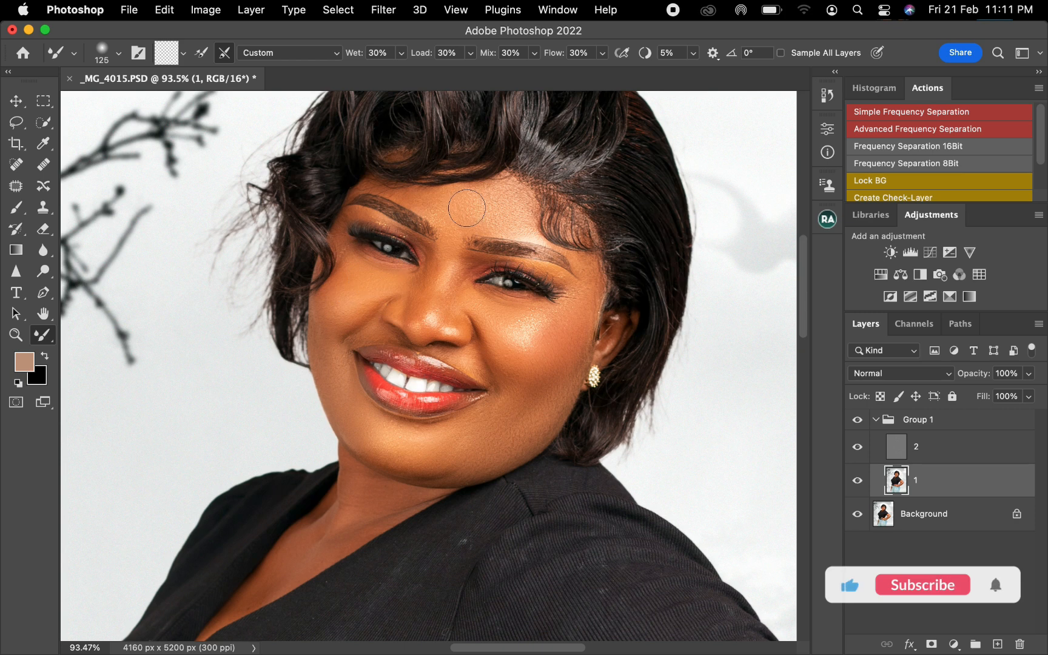
{"action": "left_click_drag", "start_coordinate": [466, 211], "coordinate": [481, 214]}
{"action": "key", "text": "bracketright"}
{"action": "mouse_move", "coordinate": [530, 331]}
{"action": "left_mouse_down"}
{"action": "mouse_move", "coordinate": [502, 324]}
{"action": "mouse_move", "coordinate": [540, 332]}
{"action": "left_mouse_up"}
{"action": "key", "text": "bracketright"}
{"action": "left_click_drag", "start_coordinate": [448, 455], "coordinate": [434, 455]}
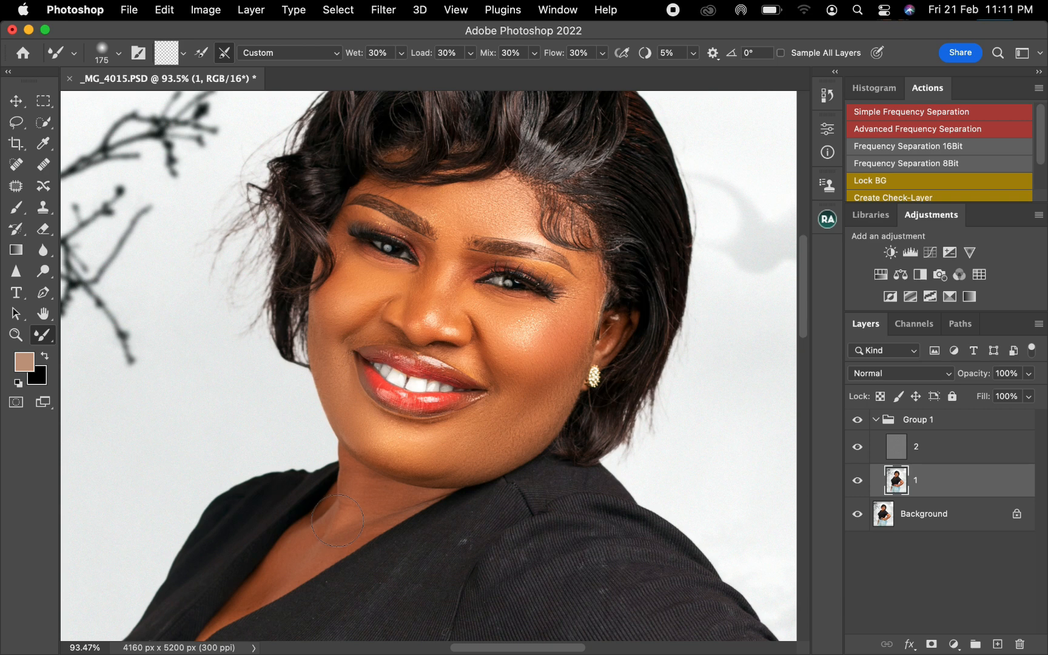
Smooth the neck and chest tones on layer 1 with a smaller Mixer Brush, and toggle Group 1 to compare with the original
{"action": "key", "text": "bracketleft"}
{"action": "mouse_move", "coordinate": [337, 519]}
{"action": "left_mouse_down"}
{"action": "mouse_move", "coordinate": [356, 490]}
{"action": "mouse_move", "coordinate": [368, 503]}
{"action": "mouse_move", "coordinate": [353, 523]}
{"action": "left_mouse_up"}
{"action": "left_click_drag", "start_coordinate": [277, 569], "coordinate": [313, 550]}
{"action": "left_click", "coordinate": [858, 421]}
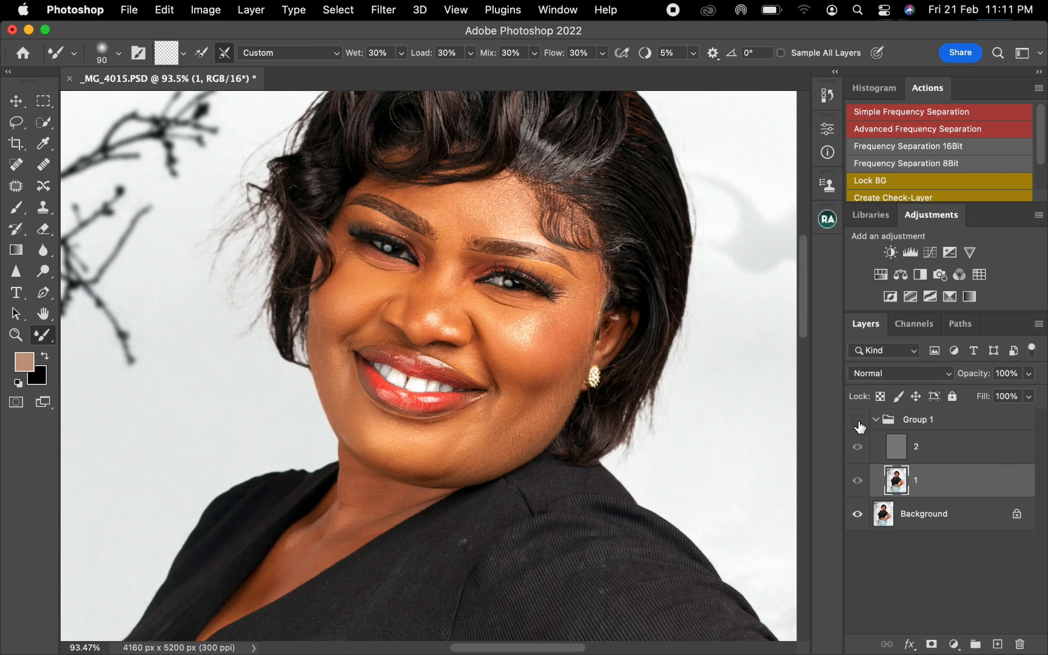
{"action": "left_click", "coordinate": [858, 422]}
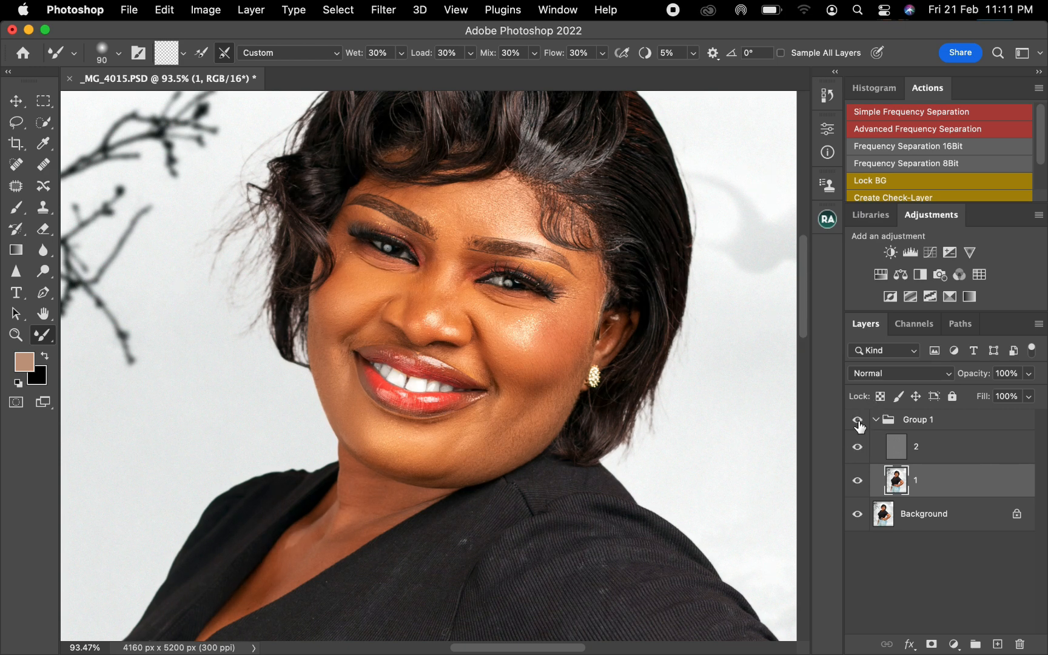